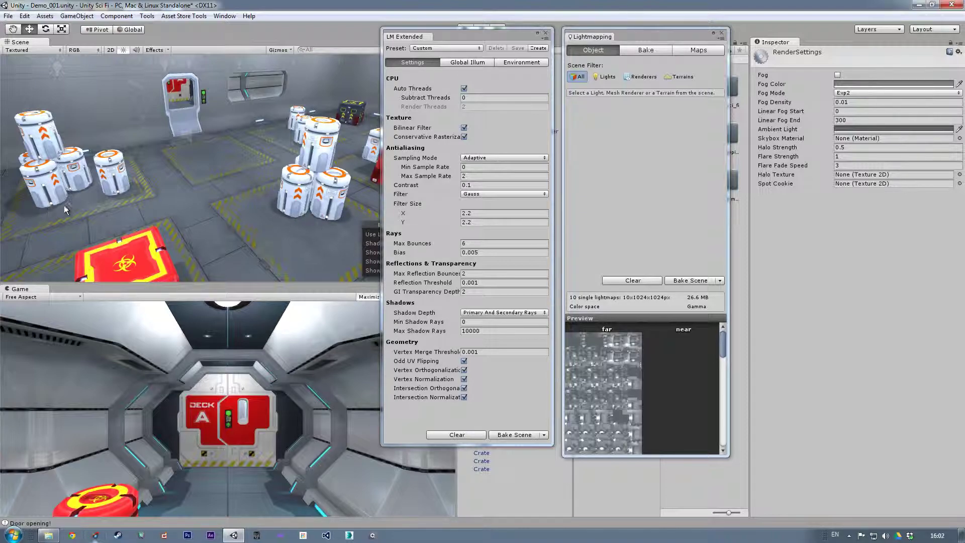
Step: Move a barrel out of the nearby stack to examine its baked floor shadow, and undo the move
left_click(301, 203)
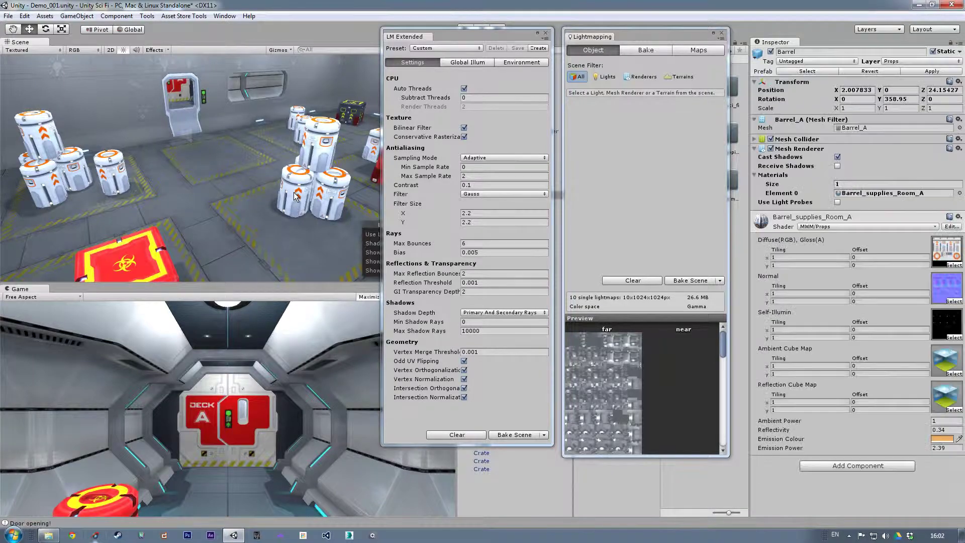
left_click_drag(287, 221, 276, 222)
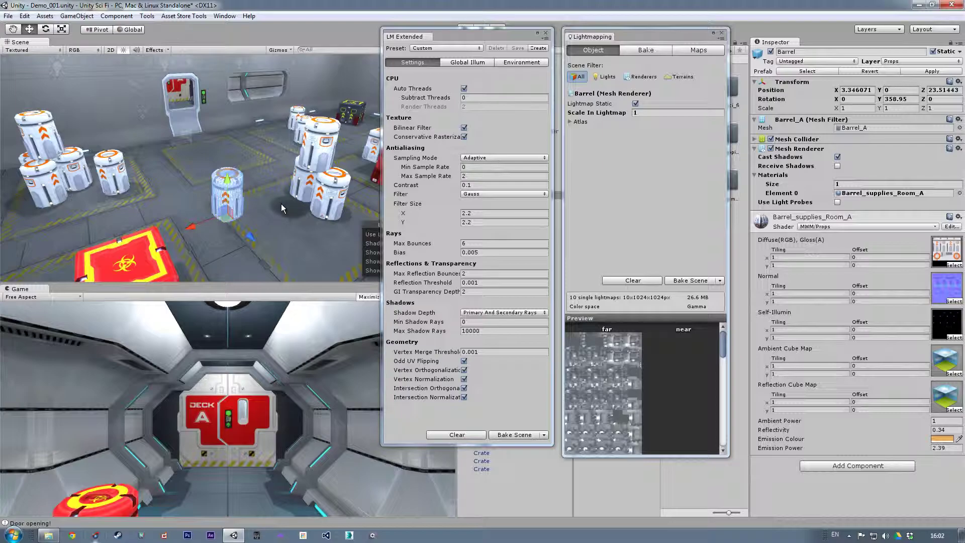
key("ctrl+z")
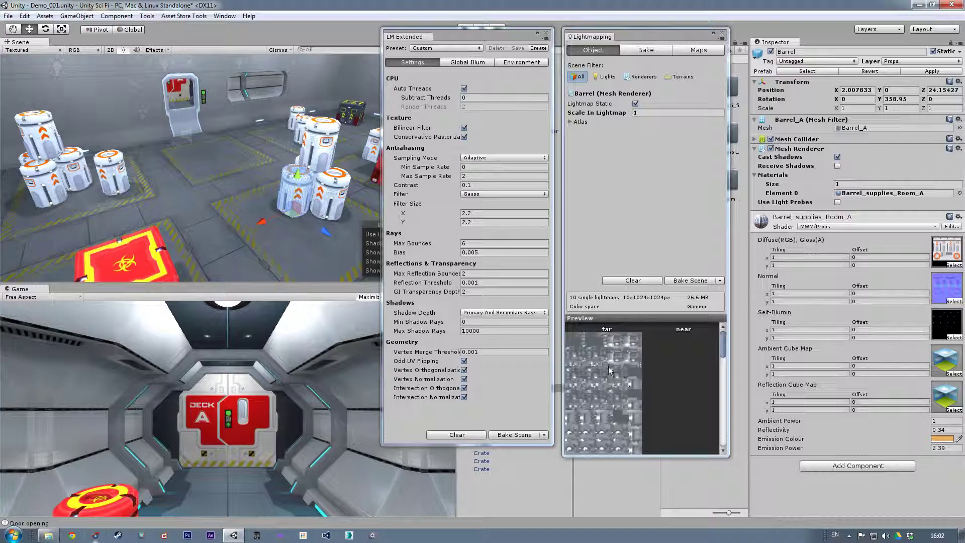
Step: Close the Lightmapping and LM Extended windows
left_click_drag(722, 346, 695, 332)
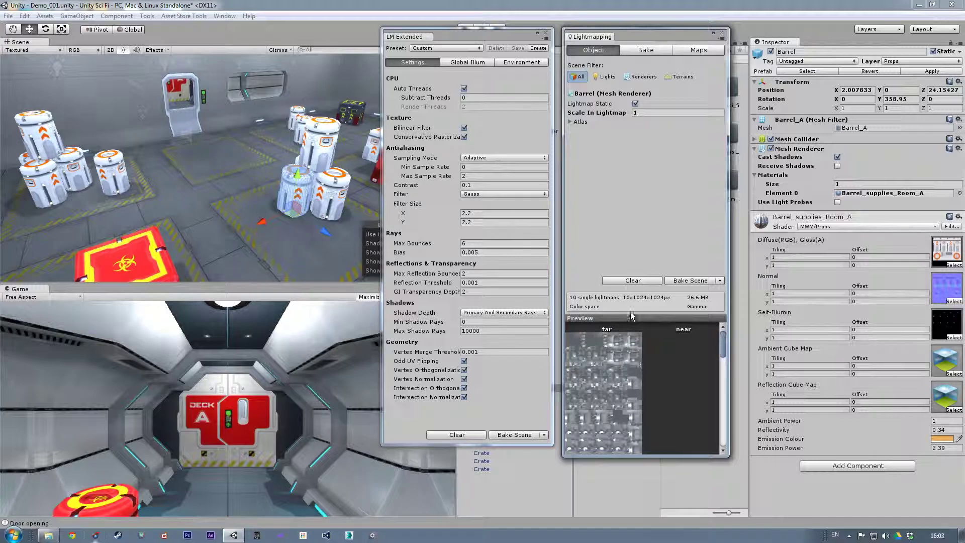
left_click(721, 35)
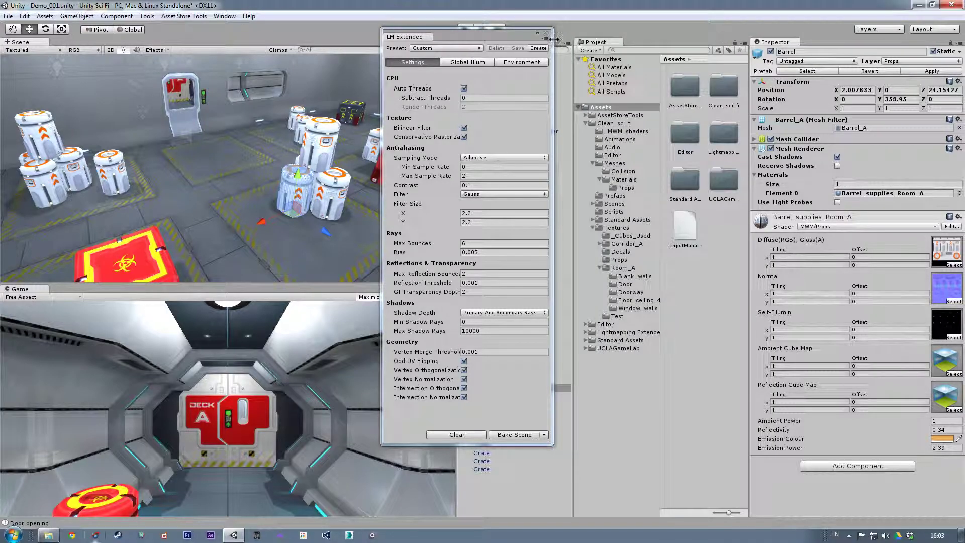
left_click(545, 33)
Step: Set the scene's ambient light to black in the render settings
right_click_drag(297, 198, 340, 203, "alt")
middle_click_drag(381, 206, 219, 188)
scroll(232, 176, "down", 2)
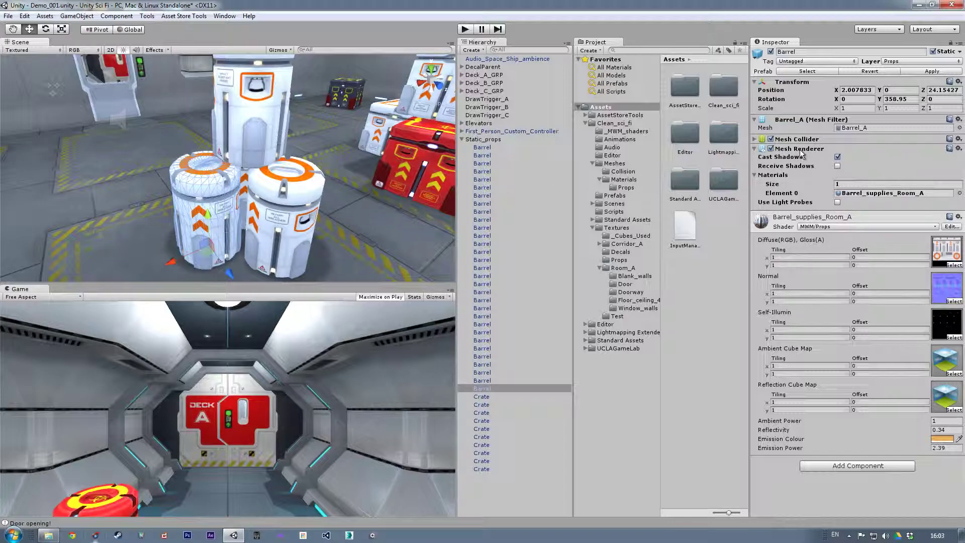
middle_click_drag(271, 169, 309, 164)
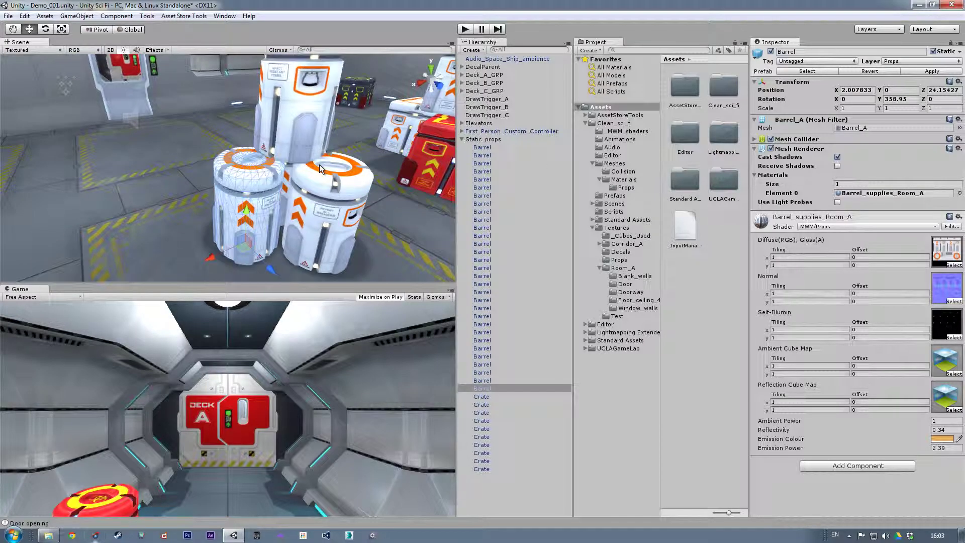
left_click(8, 15)
mouse_move(22, 18)
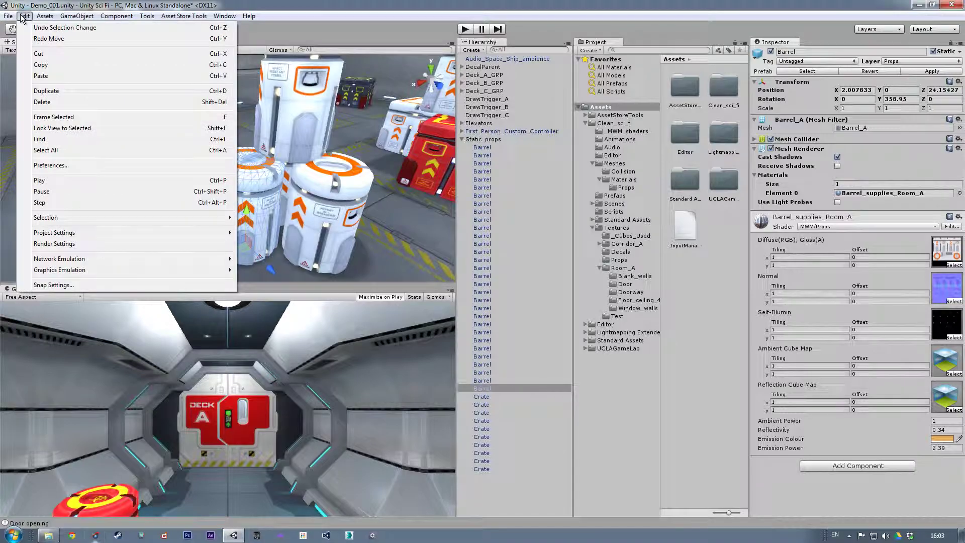
left_click(74, 246)
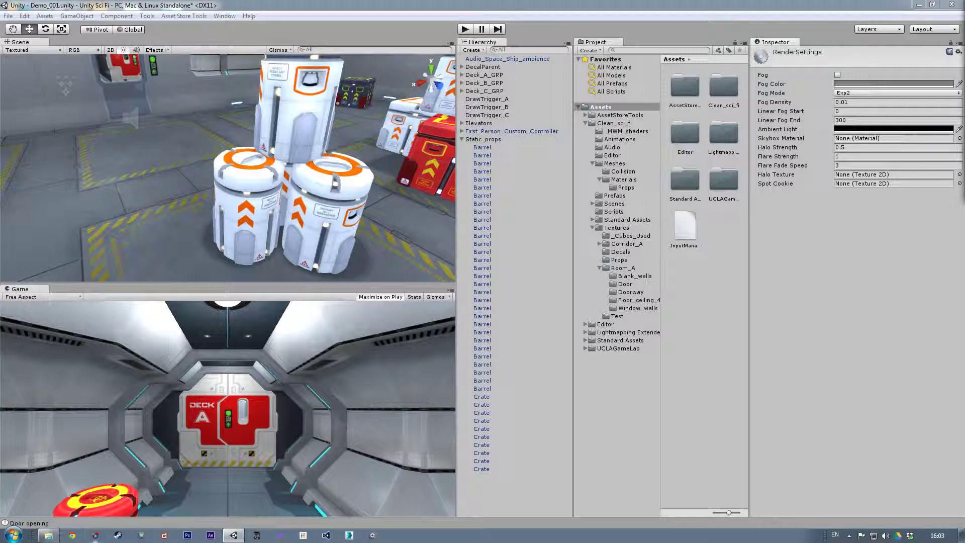
Step: Examine the lighting on the stacked barrels and select the upper barrel to inspect its Mesh Renderer
right_click_drag(267, 114, 181, 115)
middle_click_drag(181, 115, 241, 110)
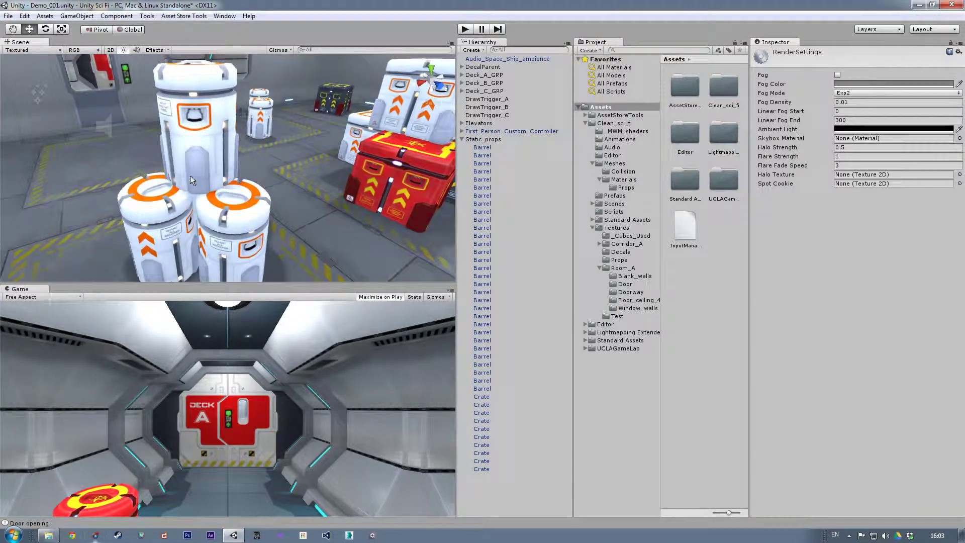
middle_click_drag(174, 166, 247, 149)
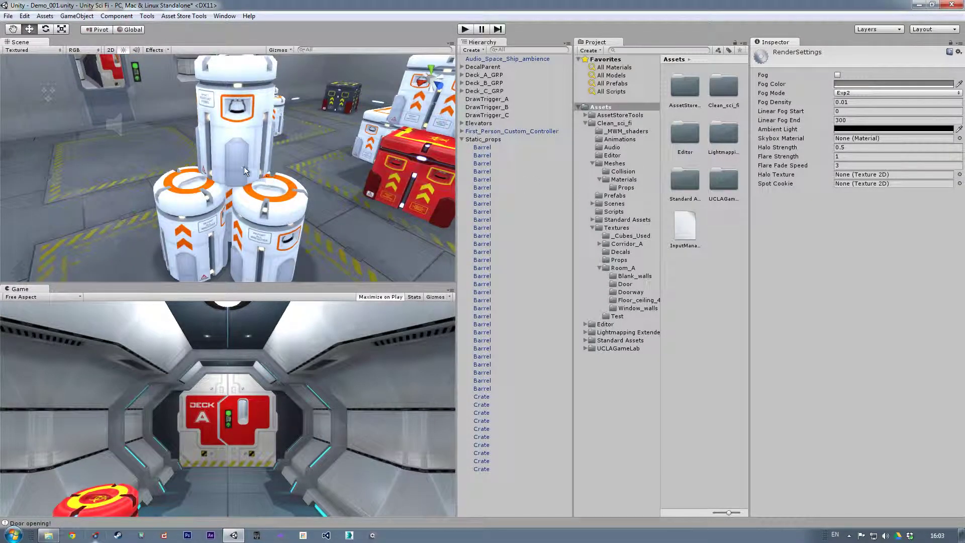
middle_click_drag(227, 189, 256, 169)
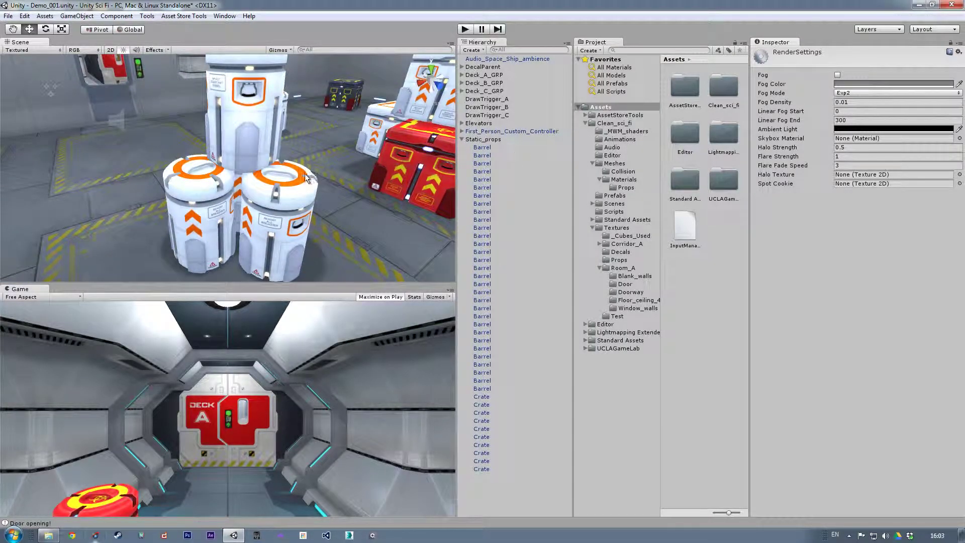
left_click(240, 137)
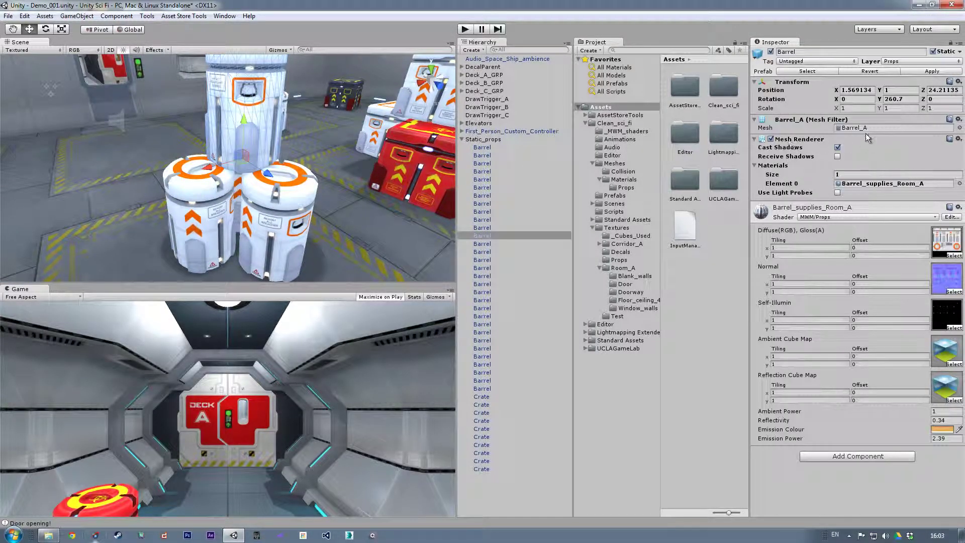
Step: Select all barrels and crates under Static_props, and view the mesh renderer script in the Clean_sci_fi Editor folder
left_click(490, 147)
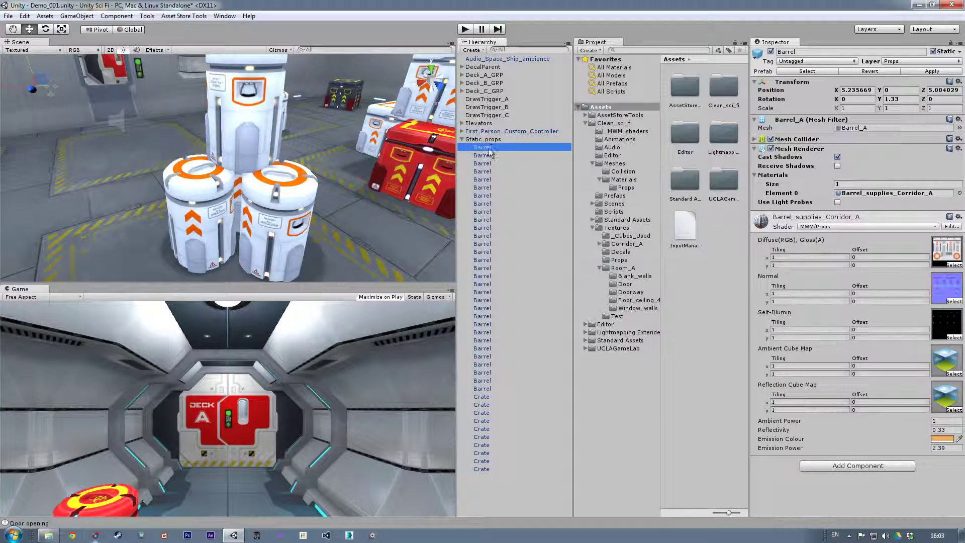
left_click(482, 468, "shift")
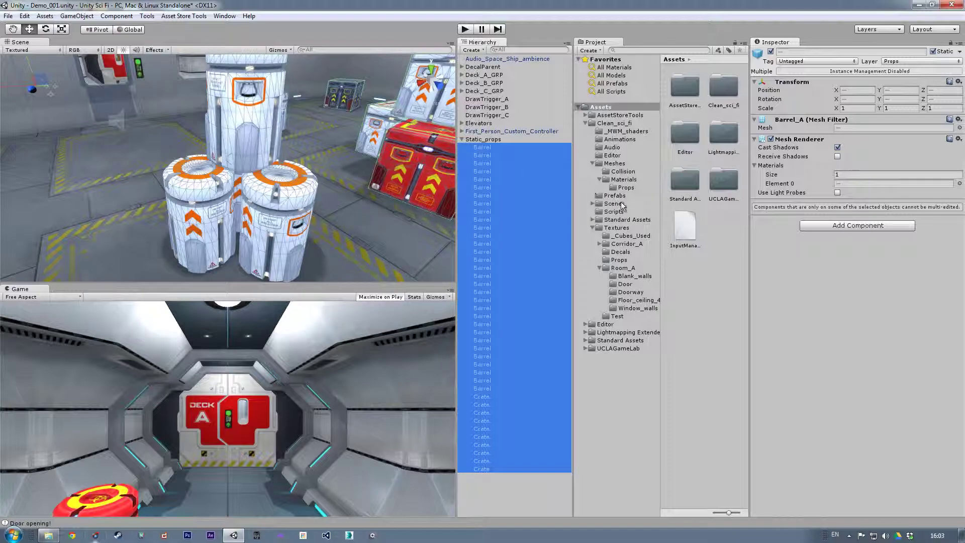
left_click(605, 212)
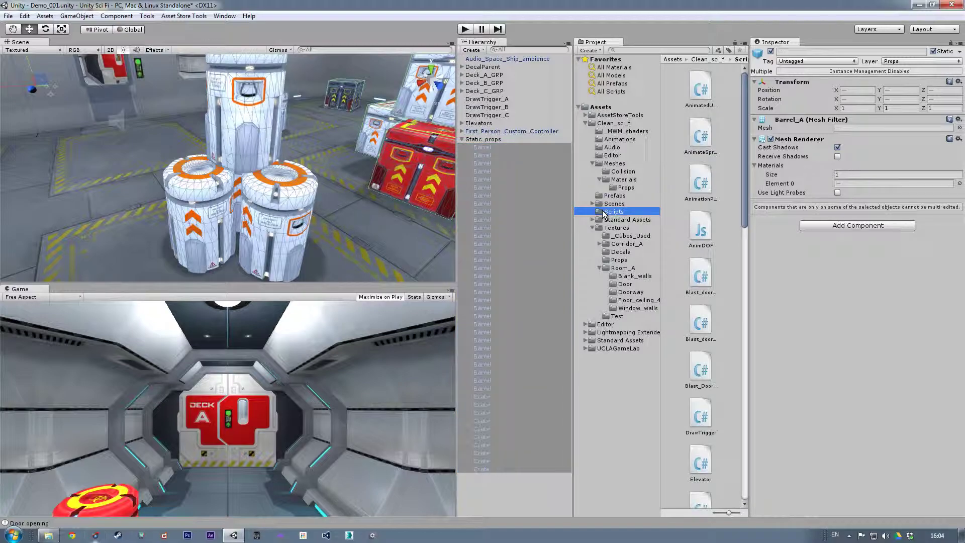
mouse_move(744, 147)
left_mouse_down()
mouse_move(746, 180)
mouse_move(745, 134)
left_mouse_up()
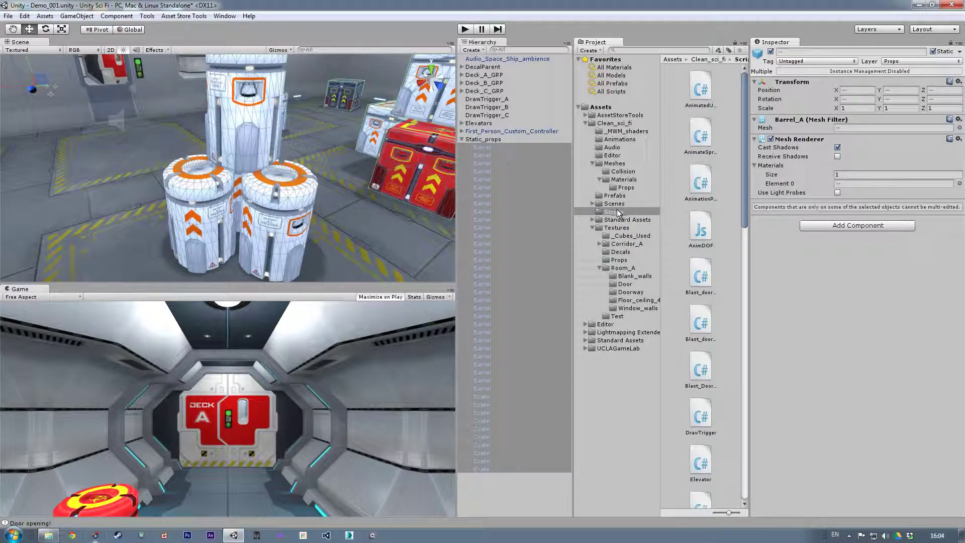
left_click(613, 155)
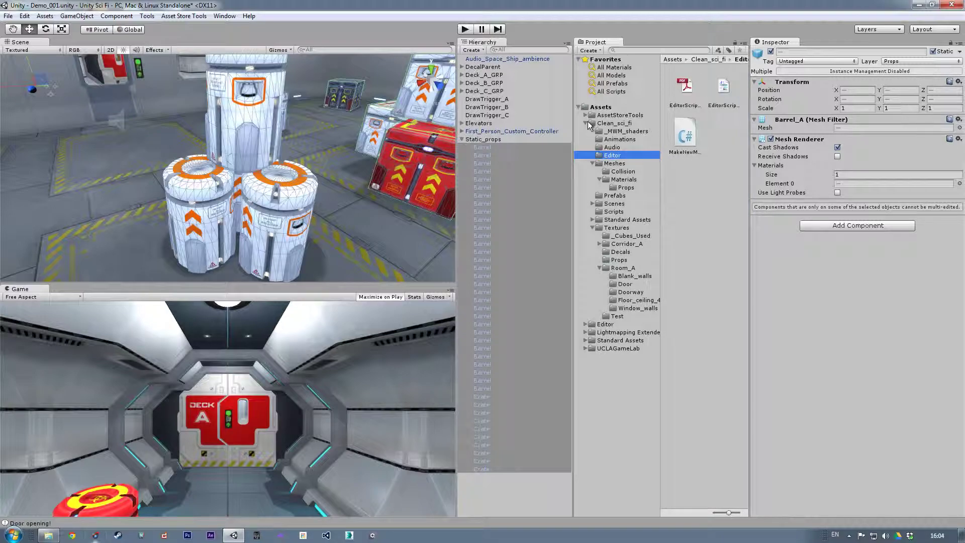
left_click(692, 142)
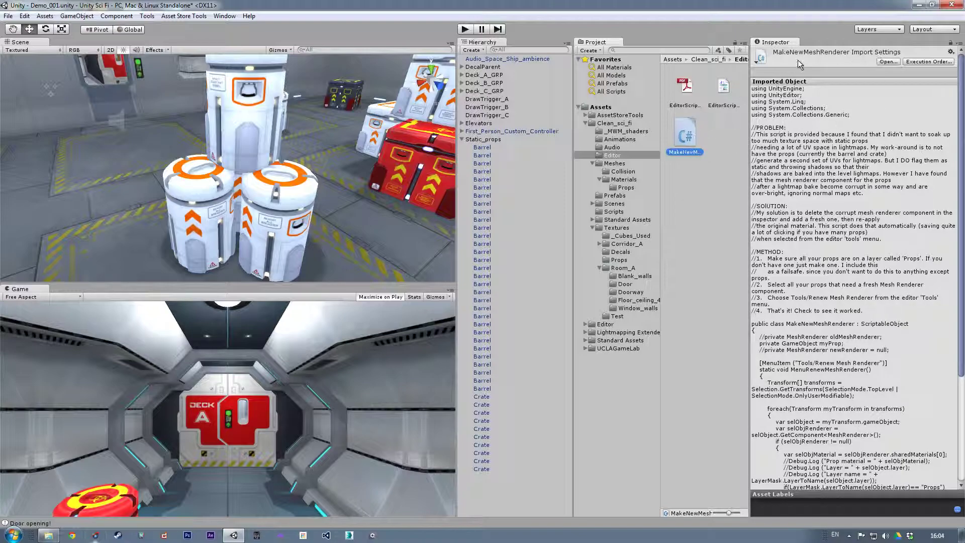
Step: Apply Renew Mesh Renderer to all barrels and crates under Static_props and clear the selection
left_click(532, 148)
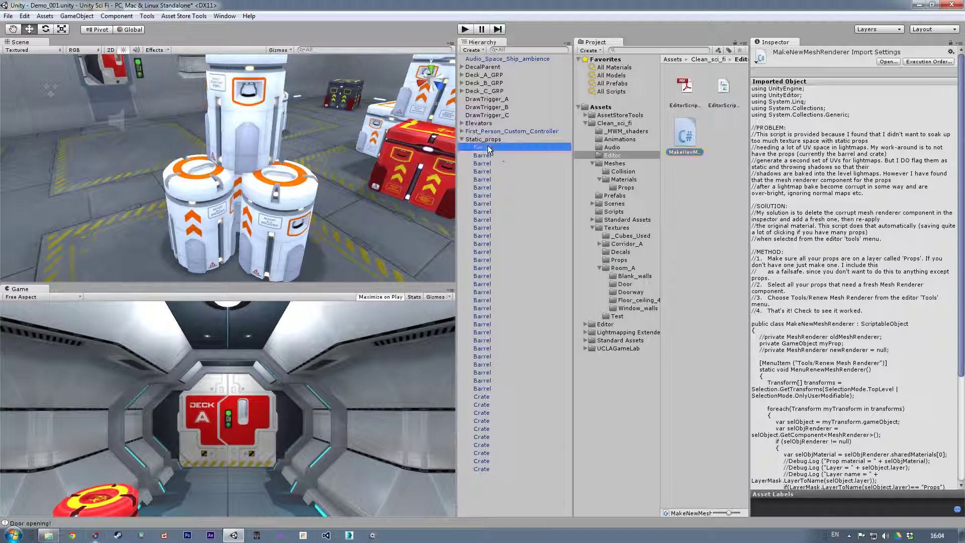
left_click(490, 469, "shift")
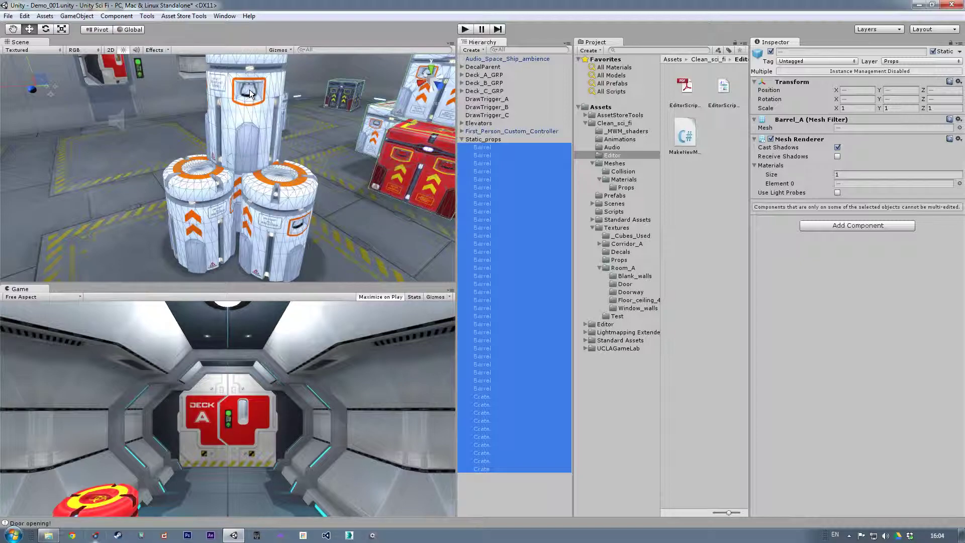
left_click(145, 16)
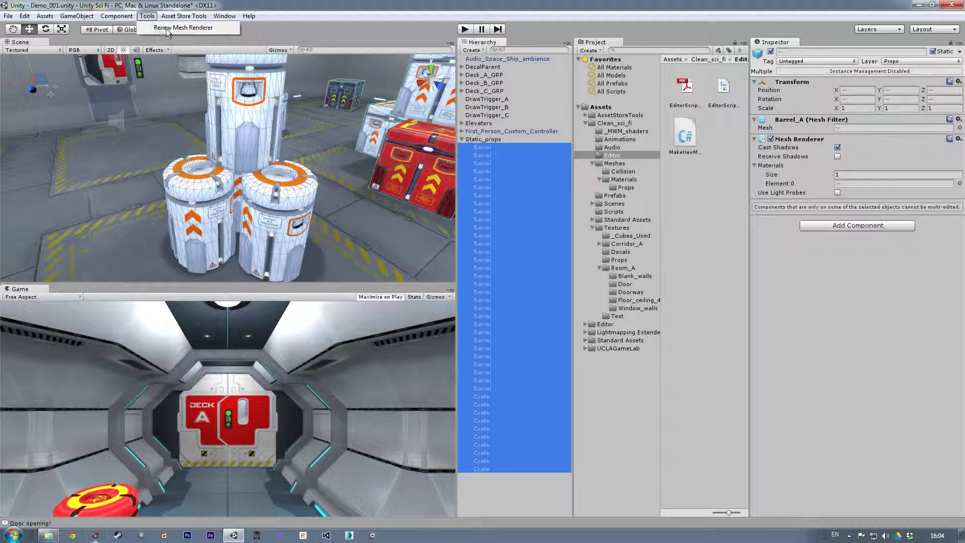
left_click(183, 27)
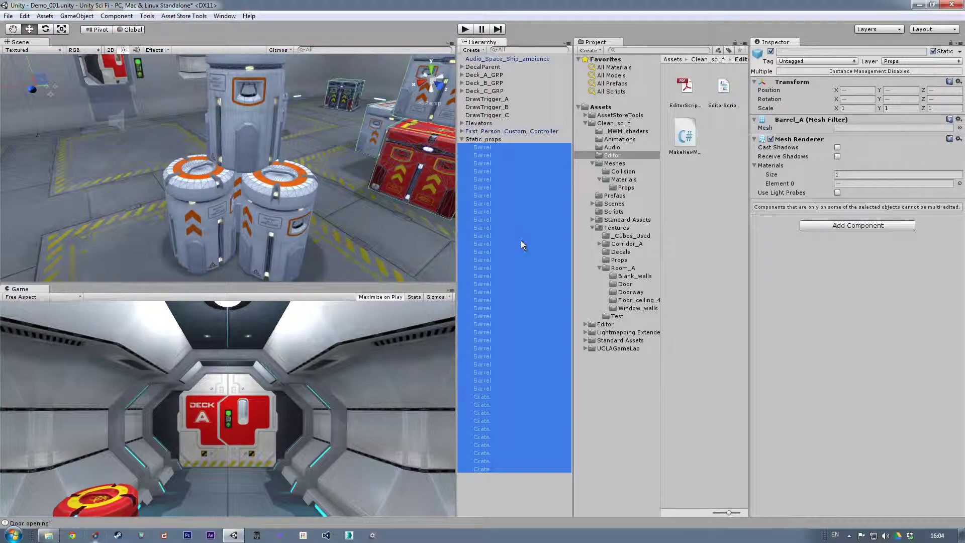
left_click(500, 483)
left_click(463, 141)
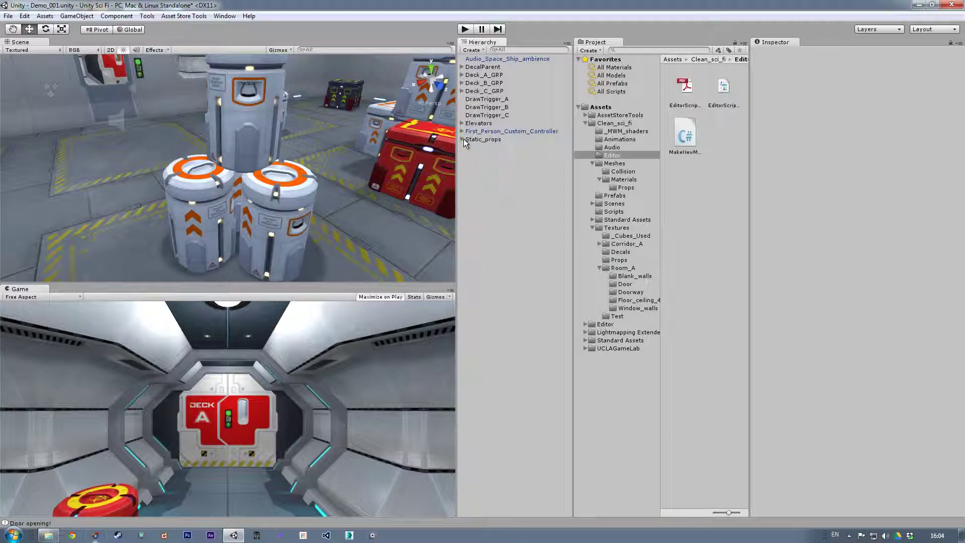
Step: Select the upper barrel of the stack and check its renewed Mesh Renderer and shading
left_click(235, 122)
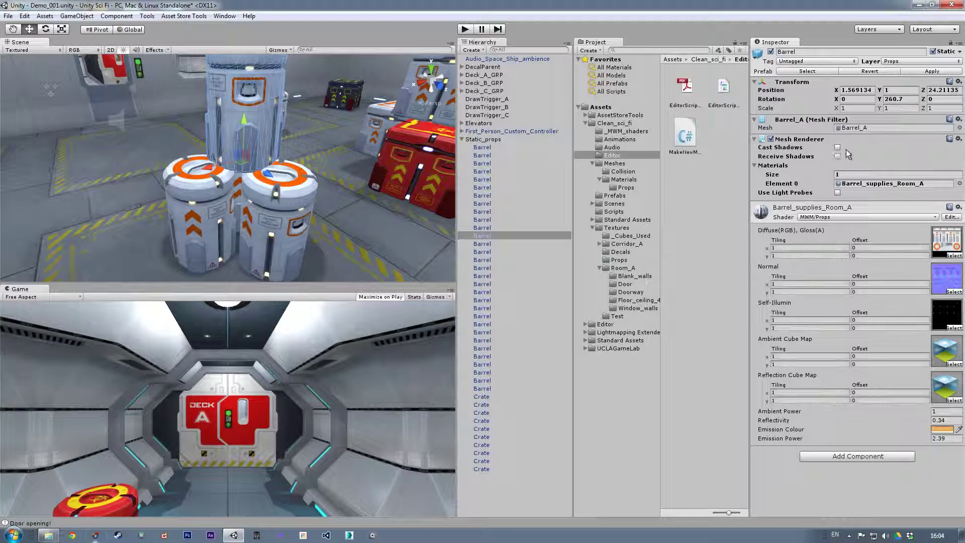
middle_click_drag(246, 188, 346, 200)
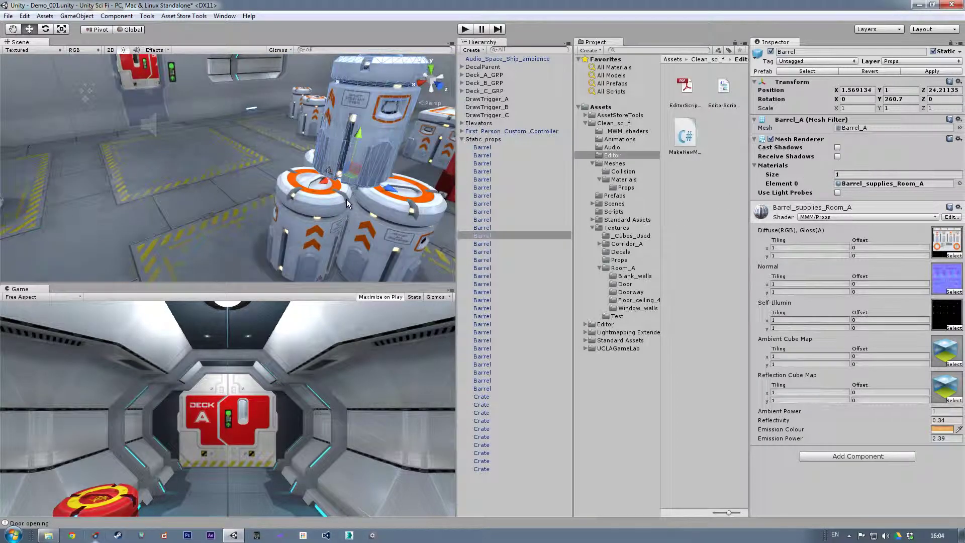
scroll(344, 198, "down", 3)
Step: Play the scene and walk through the corridor into Storage Bay 01 to examine the lighting on the barrels and crates
left_click(465, 30)
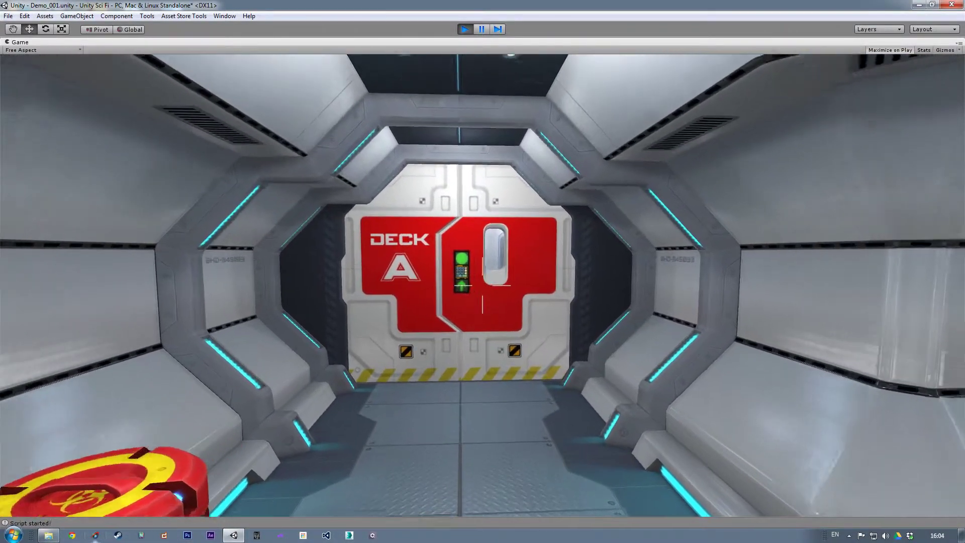
key("a")
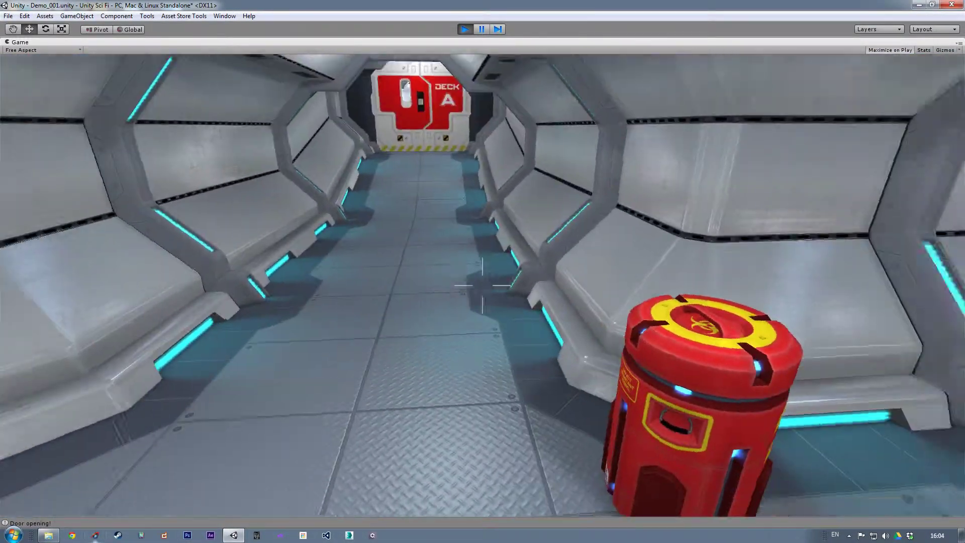
key("w")
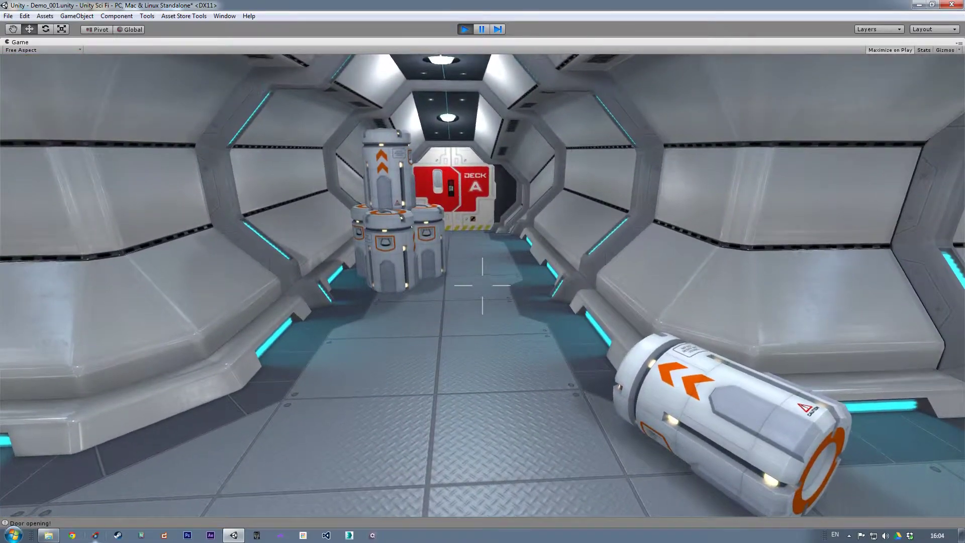
key("w")
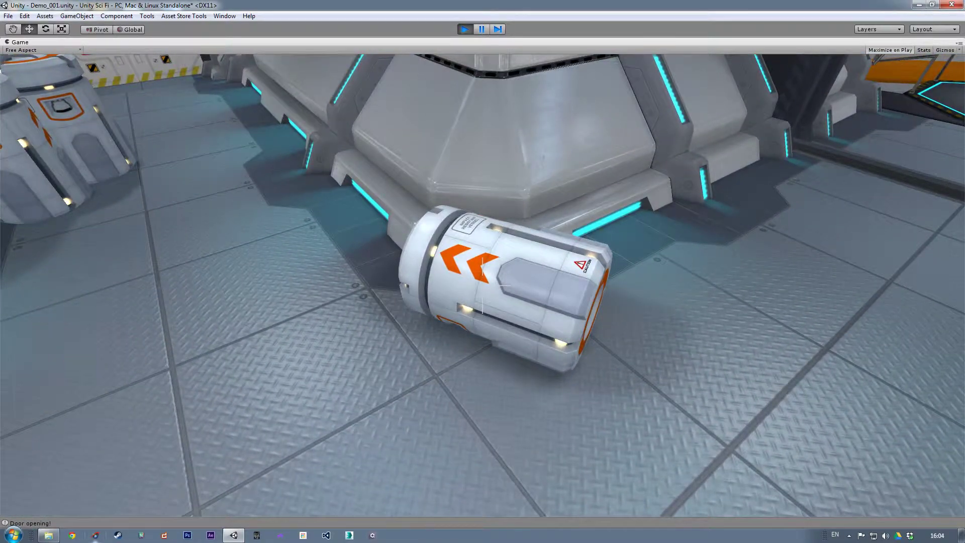
key("w")
key("s")
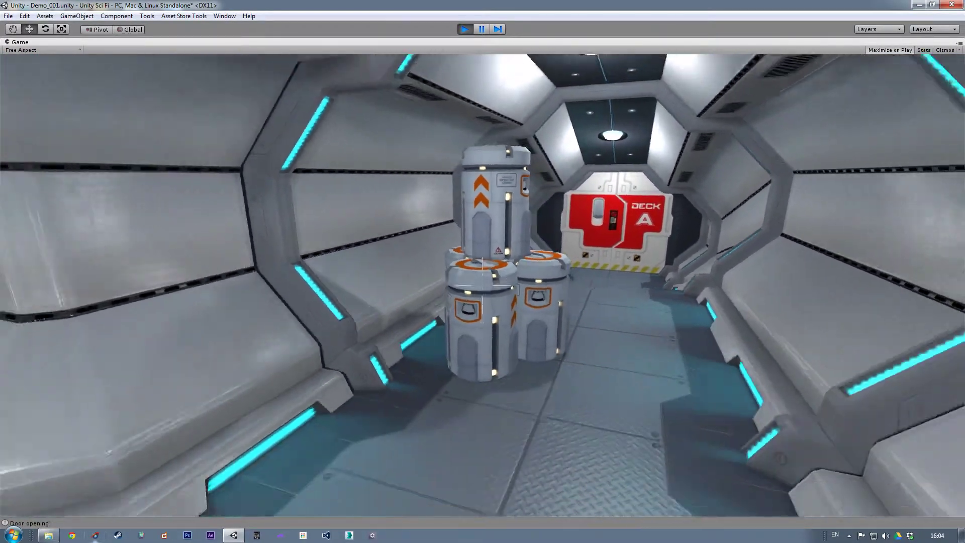
key("s")
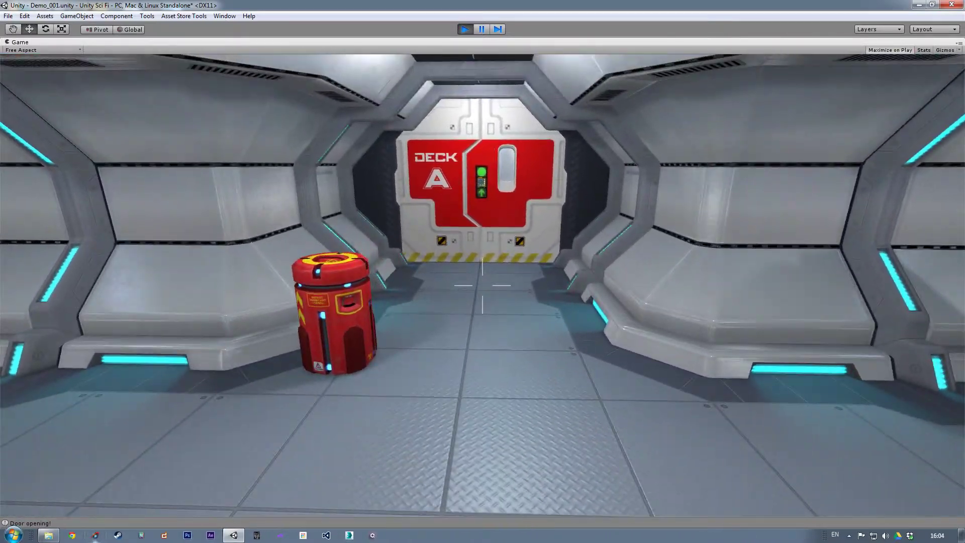
key("w")
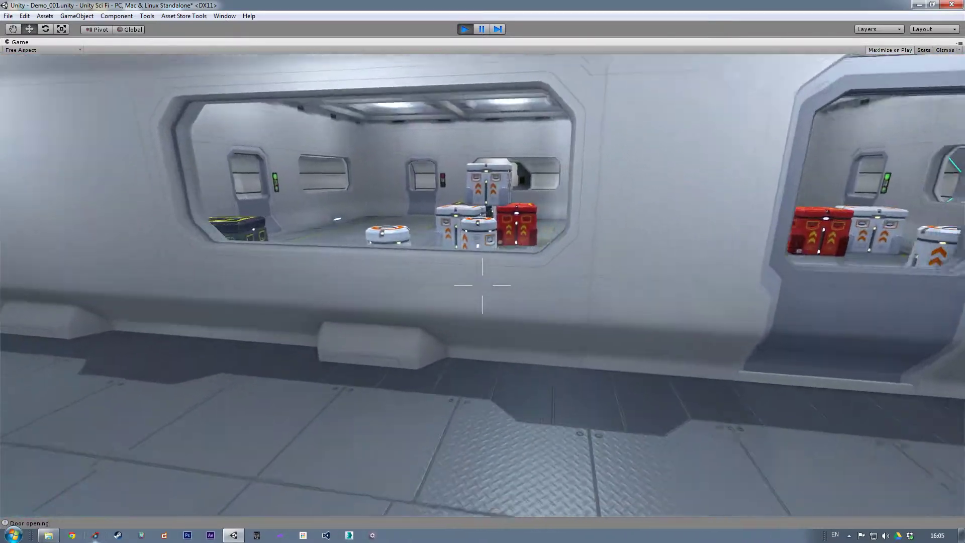
key("w")
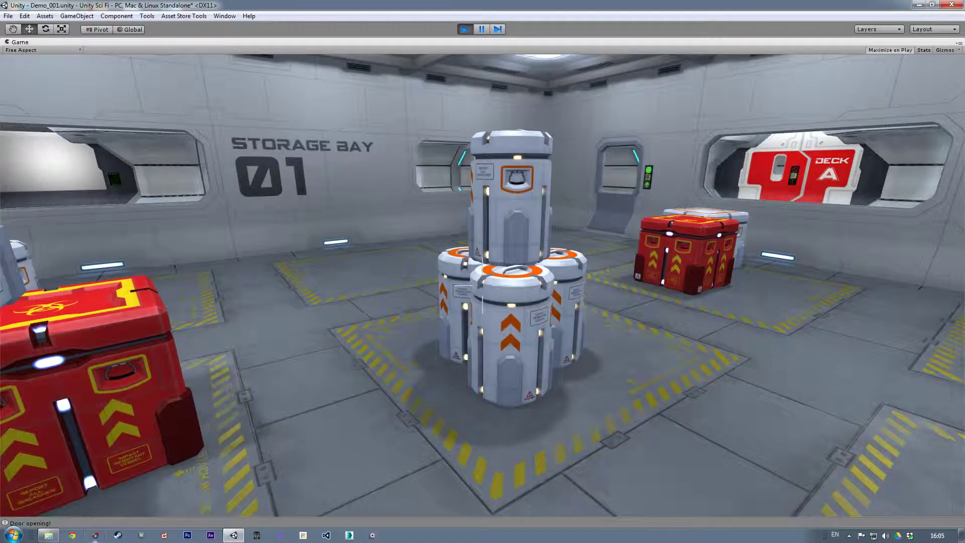
key("s")
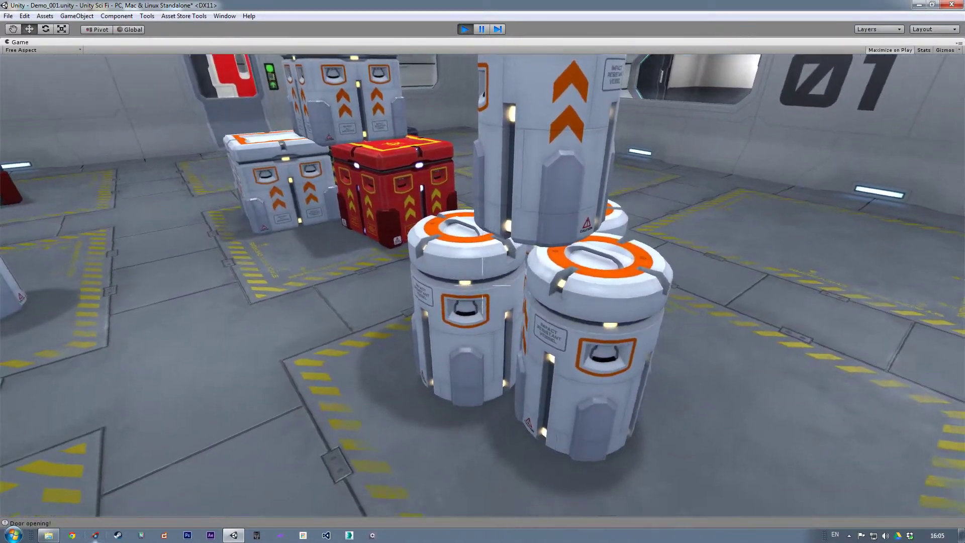
Step: Finish viewing the barrel stack in Storage Bay 01 and stop play mode
key("s")
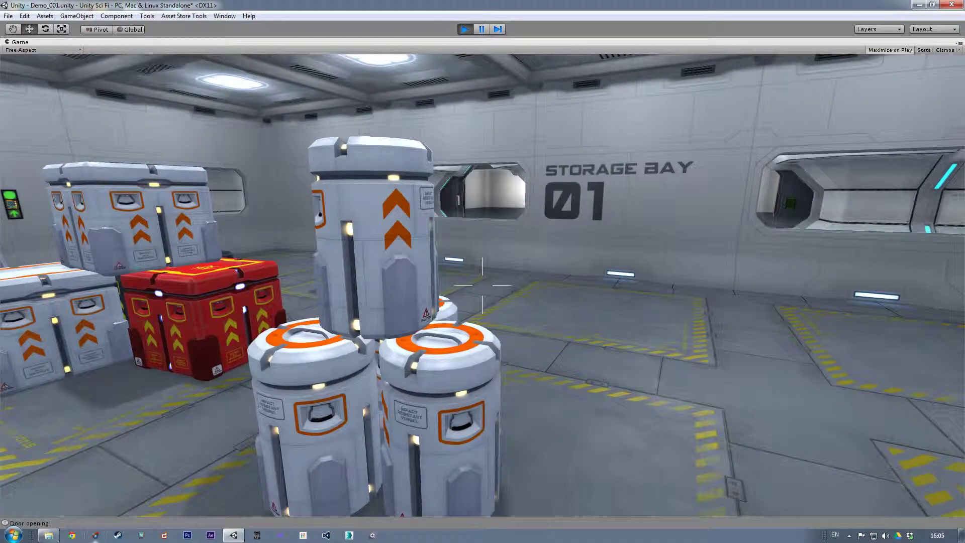
key("Escape")
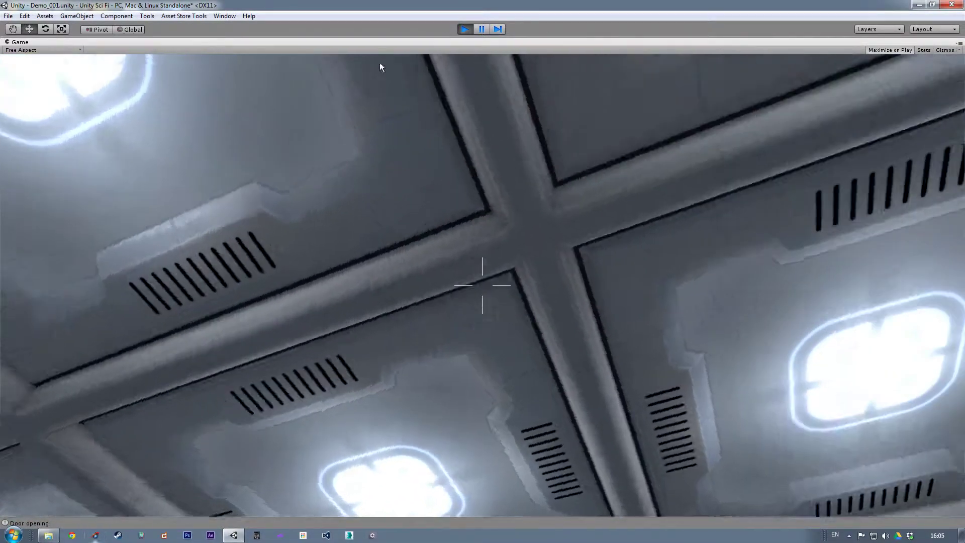
left_click(466, 29)
Step: Try moving a lower barrel out of the stack in the scene, and undo the move
middle_click_drag(312, 161, 266, 110)
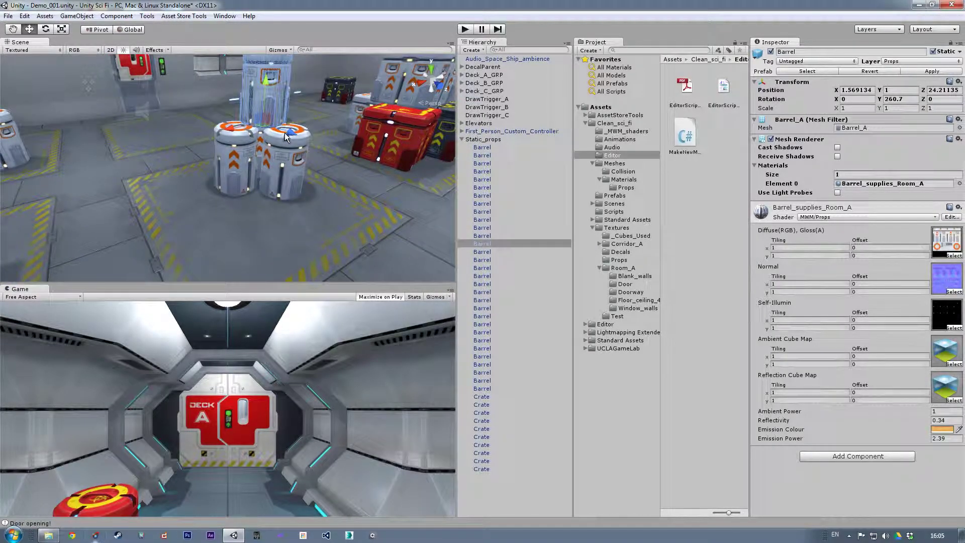
middle_click_drag(300, 173, 340, 199)
scroll(342, 189, "down", 3)
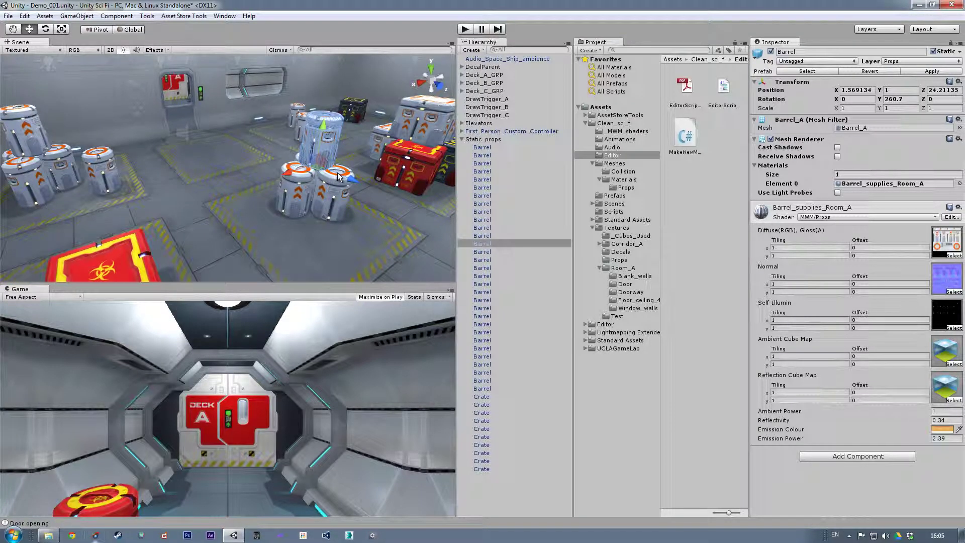
middle_click_drag(314, 182, 250, 150)
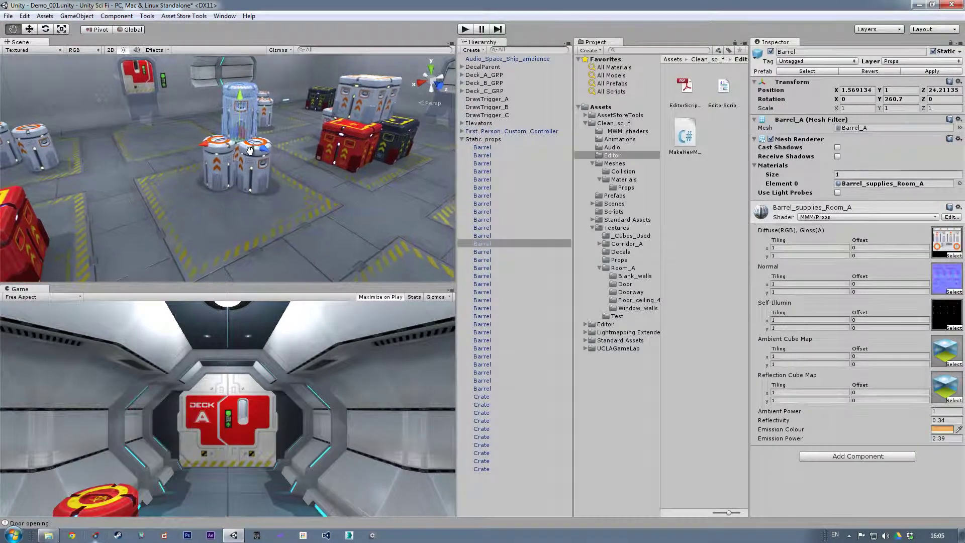
middle_click_drag(283, 240, 336, 208)
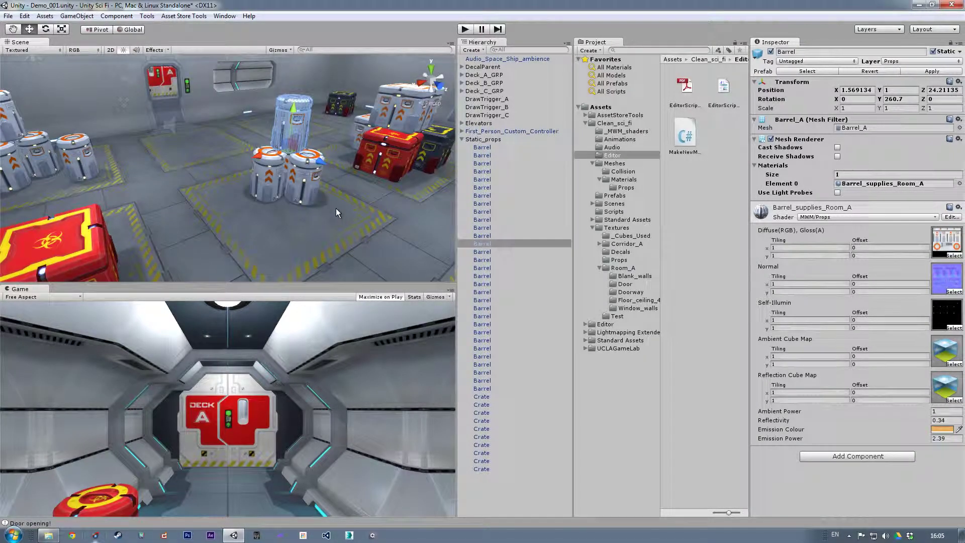
left_click(267, 202)
left_click_drag(264, 197, 252, 200)
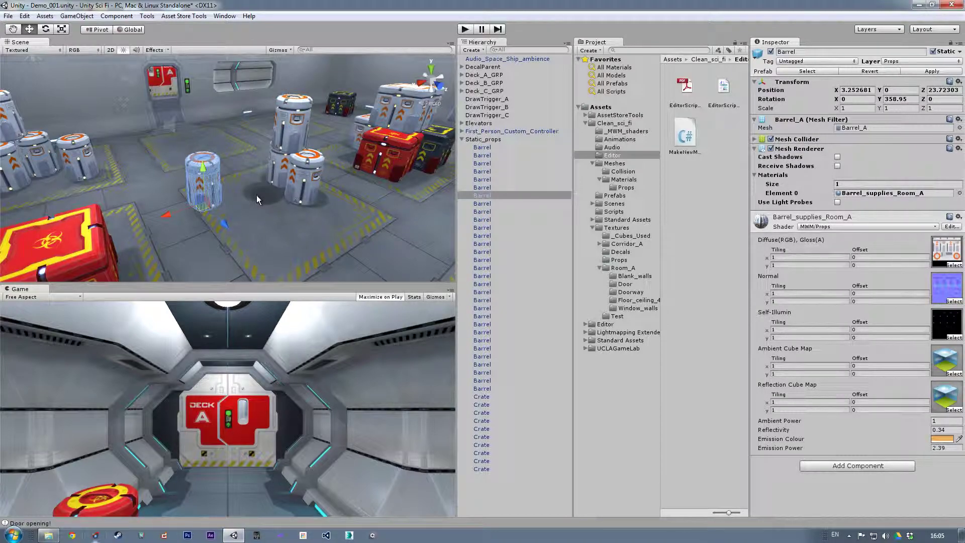
key("ctrl+z")
middle_click_drag(292, 210, 327, 194)
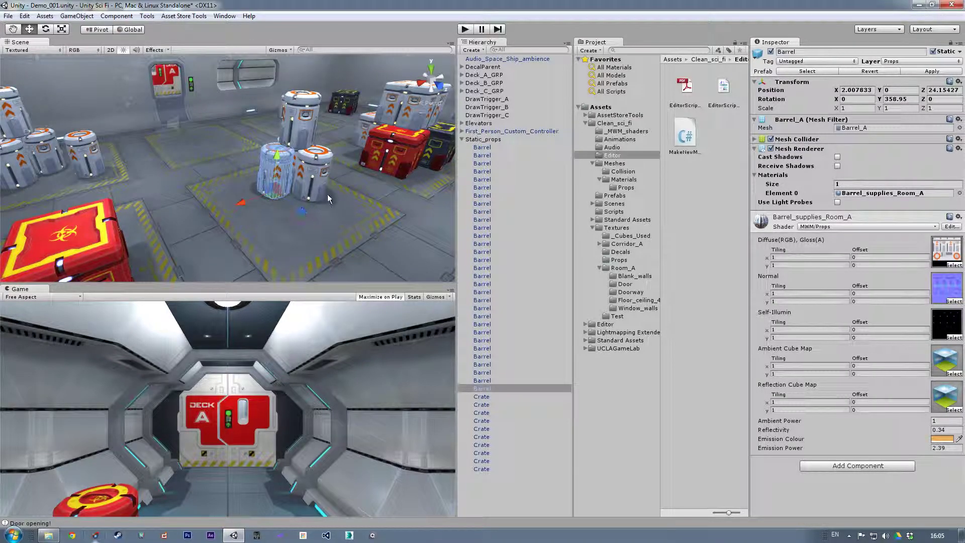
Step: Place a Barrel prefab from the Prefabs folder on the floor in front of the barrel stack
left_click(614, 195)
left_click_drag(700, 132, 276, 244)
key("f")
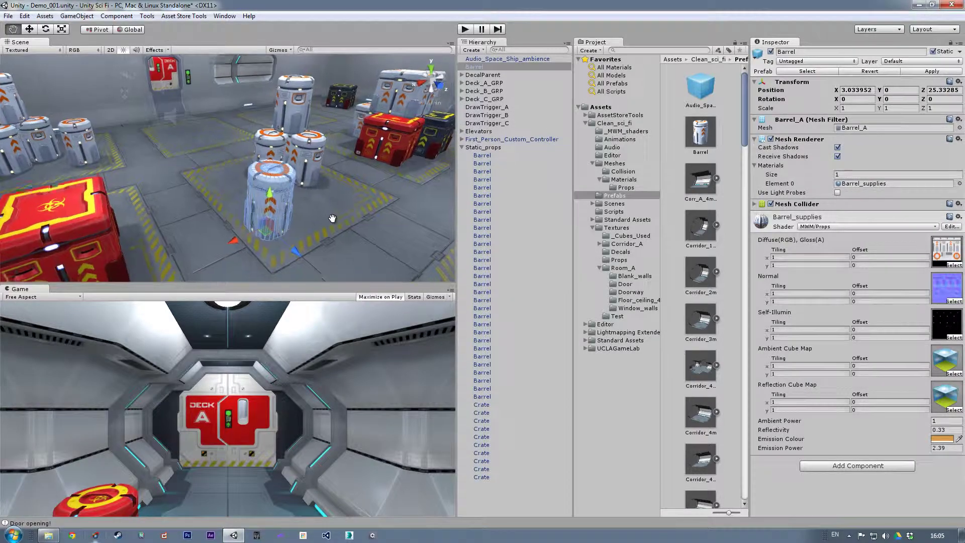
middle_click_drag(312, 189, 332, 192)
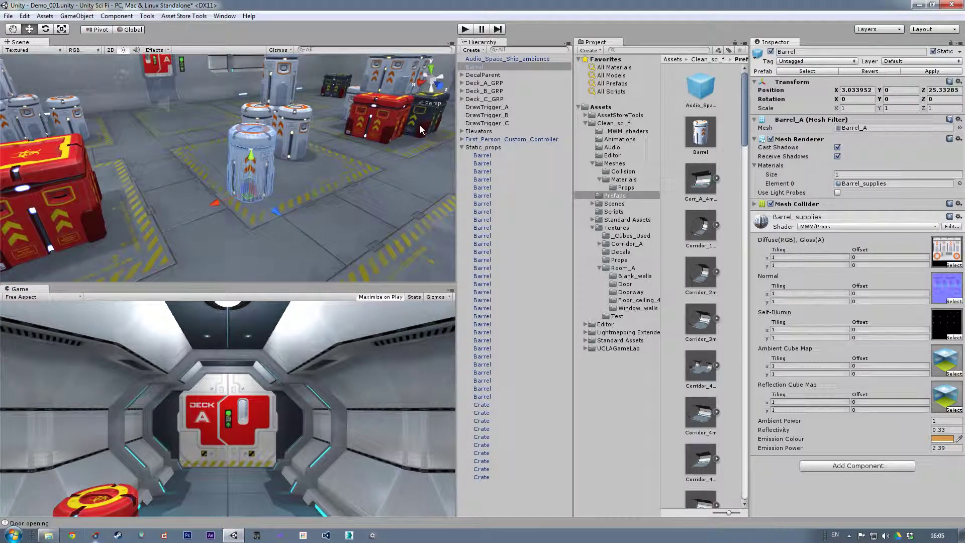
Step: Switch the editor window arrangement to the Default layout
left_click(231, 17)
mouse_move(249, 52)
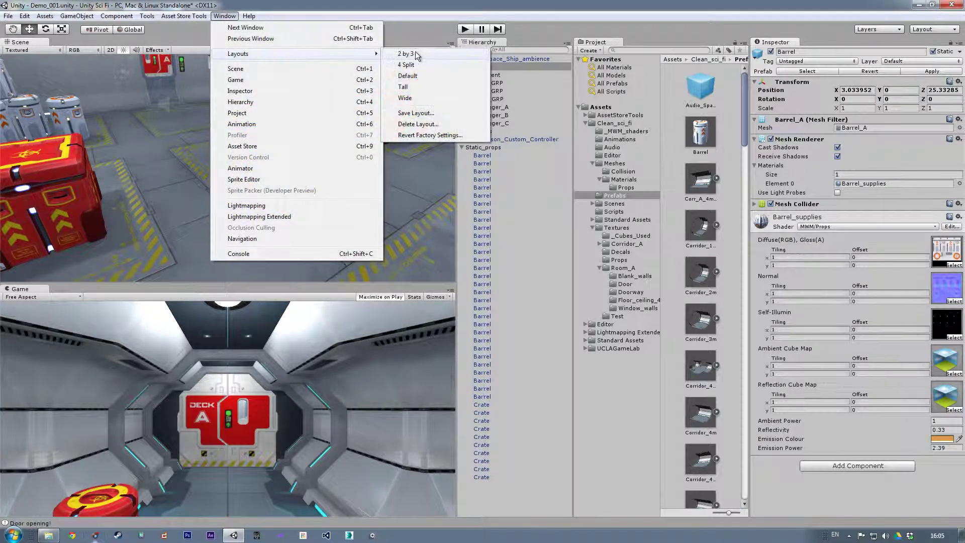
left_click(419, 74)
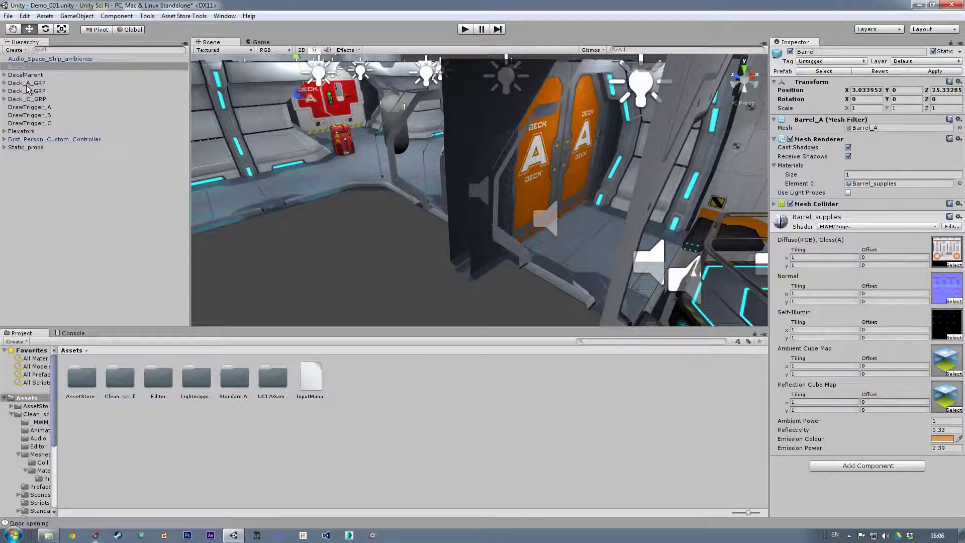
Step: Select the newly placed barrel and frame it to compare its lighting with the surrounding baked barrels and crates
left_click(27, 68)
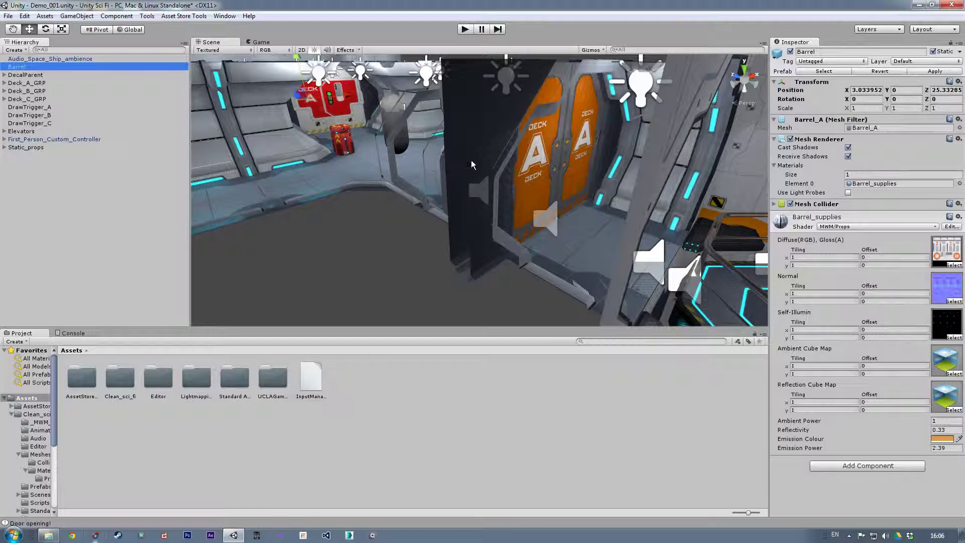
key("f")
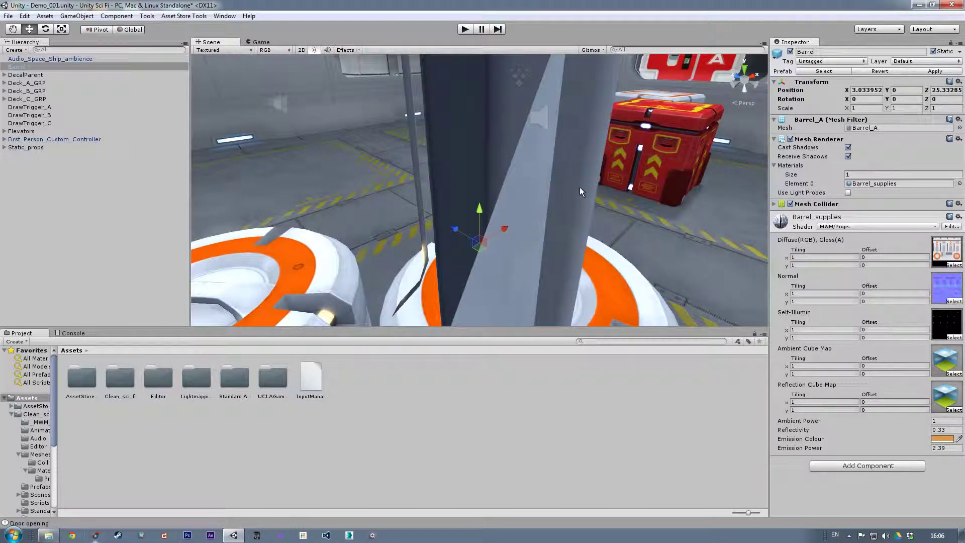
left_click_drag(579, 191, 768, 186, "alt")
scroll(510, 206, "down", 8)
left_click_drag(588, 252, 451, 232, "alt")
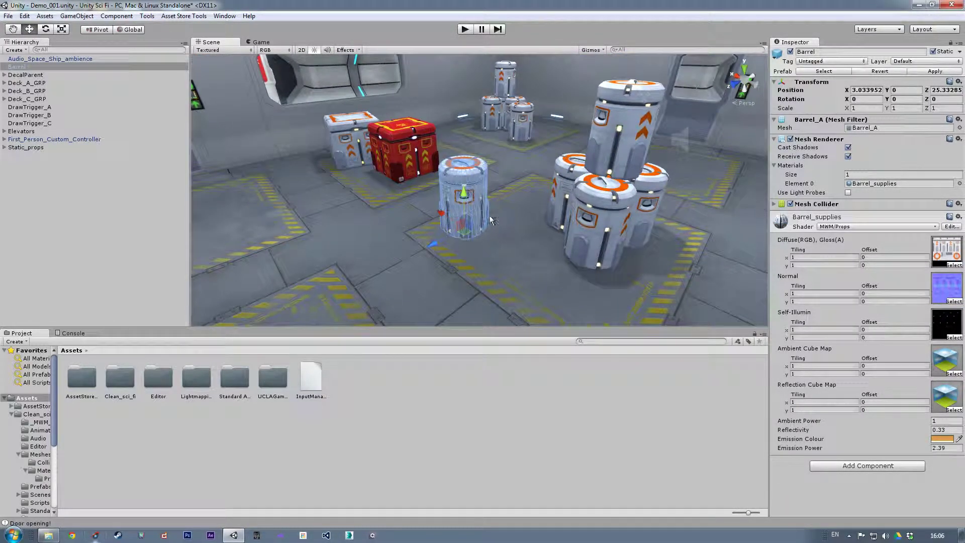
scroll(504, 218, "down", 6)
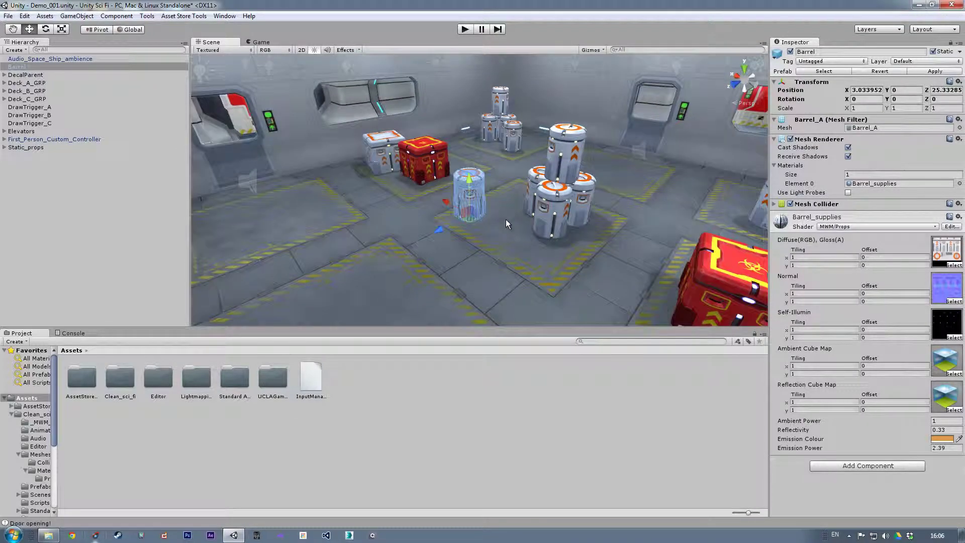
scroll(506, 219, "down", 3)
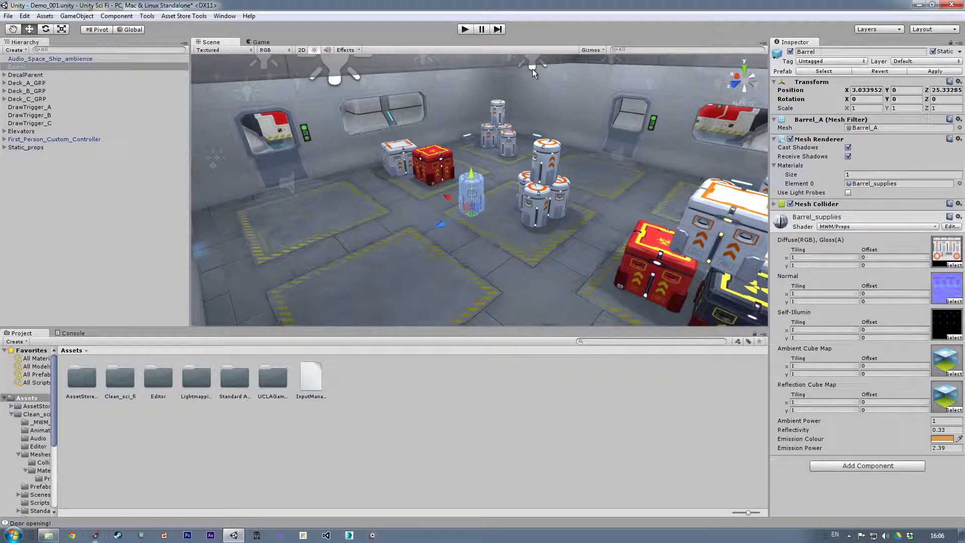
Step: Select the ceiling point light above the barrel stack and bring the room's ceiling lights into view
left_click(532, 69)
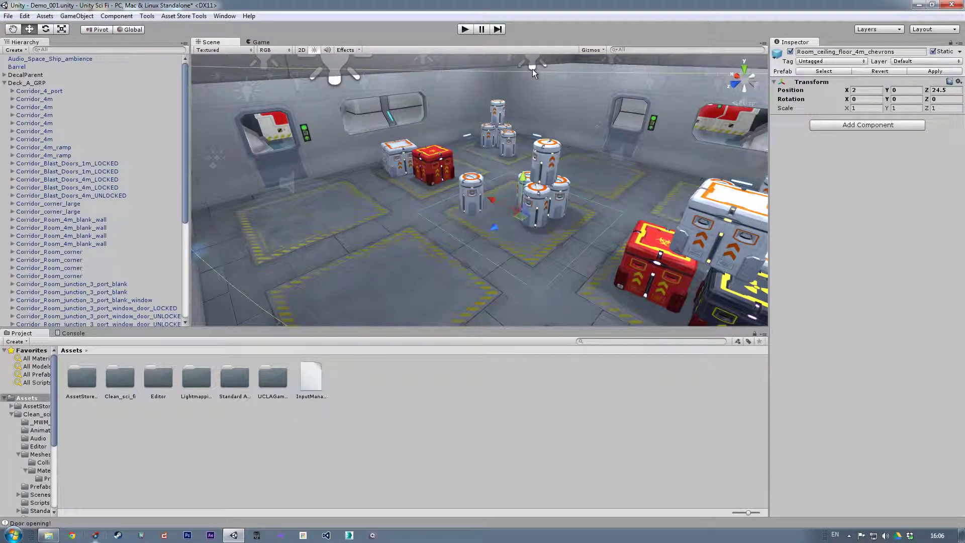
left_click(532, 67)
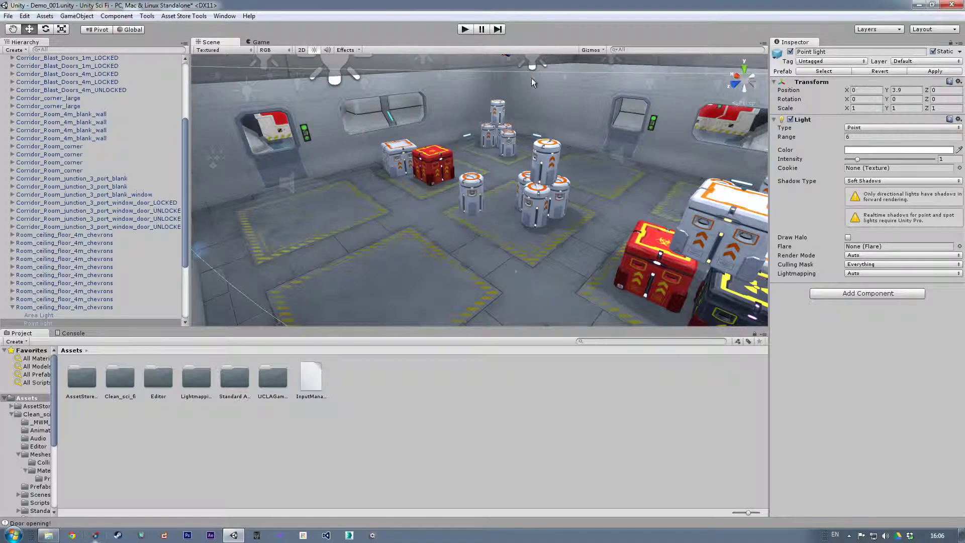
scroll(533, 67, "down", 3)
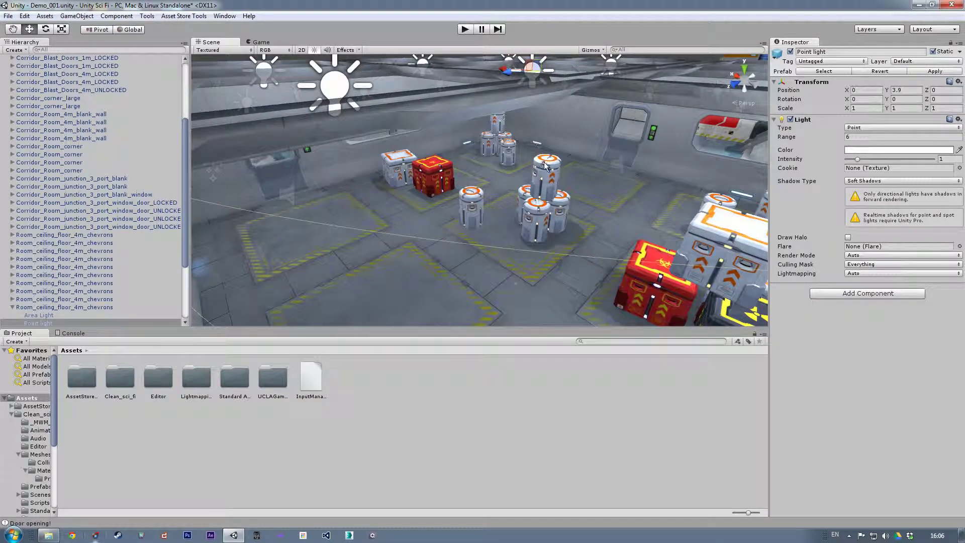
middle_click_drag(639, 129, 573, 166)
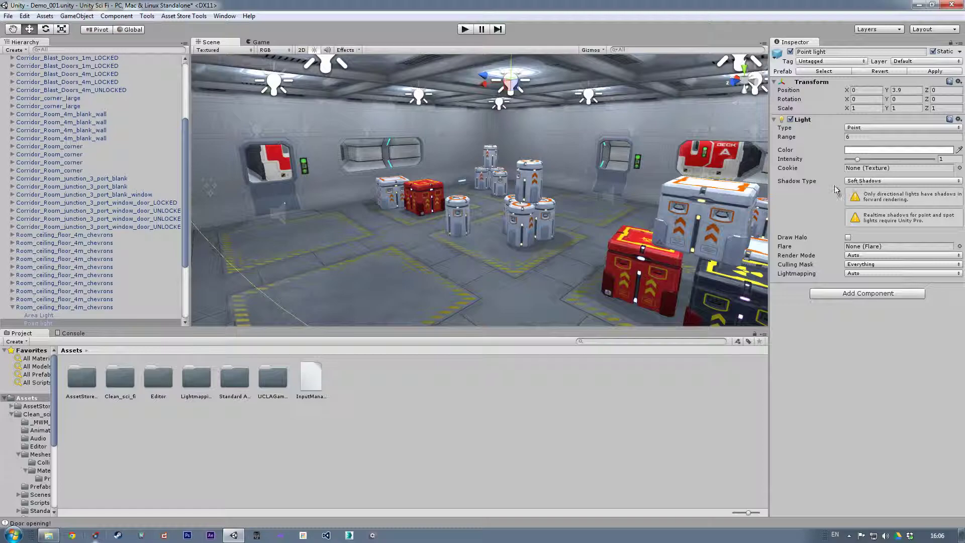
Step: Try Hard Shadows as the point light's shadow type, and restore Soft Shadows
left_click(883, 181)
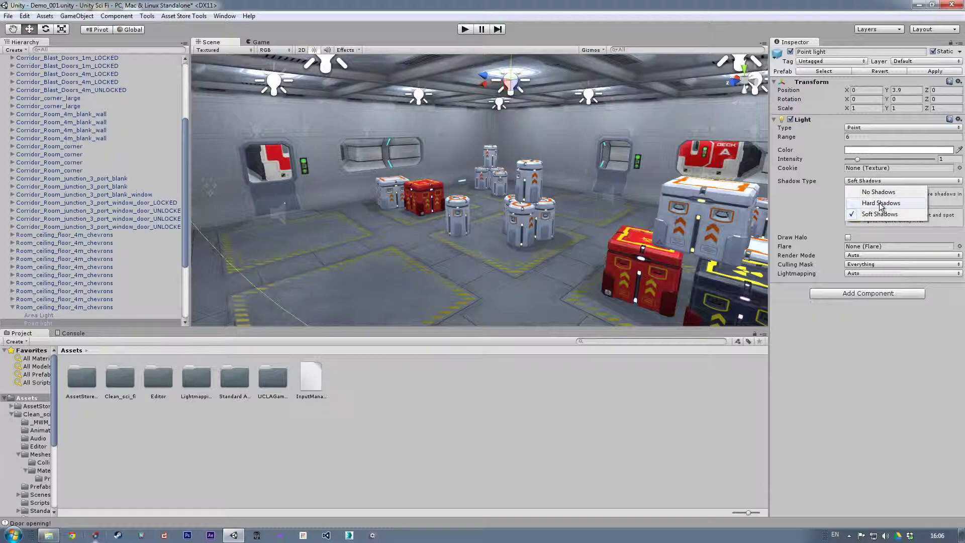
left_click(880, 203)
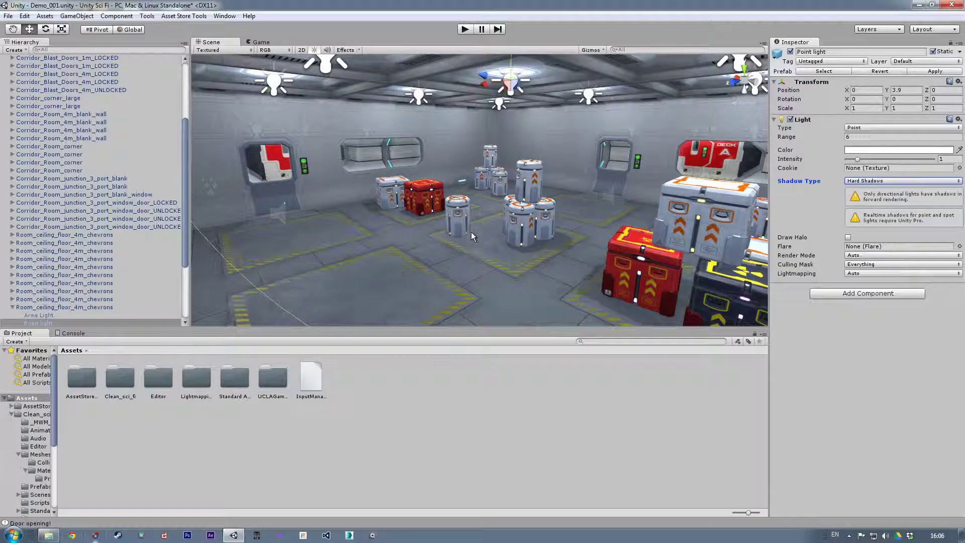
left_click(900, 181)
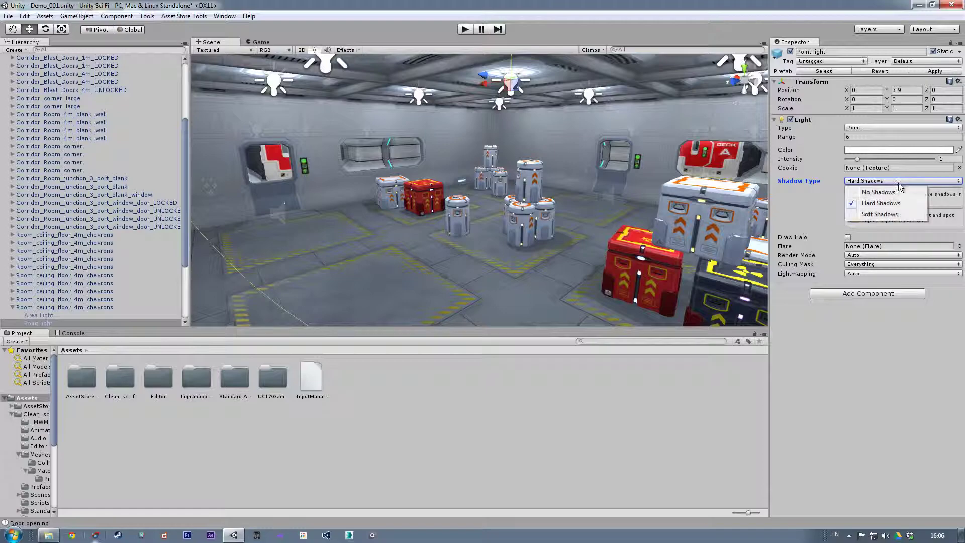
left_click(885, 214)
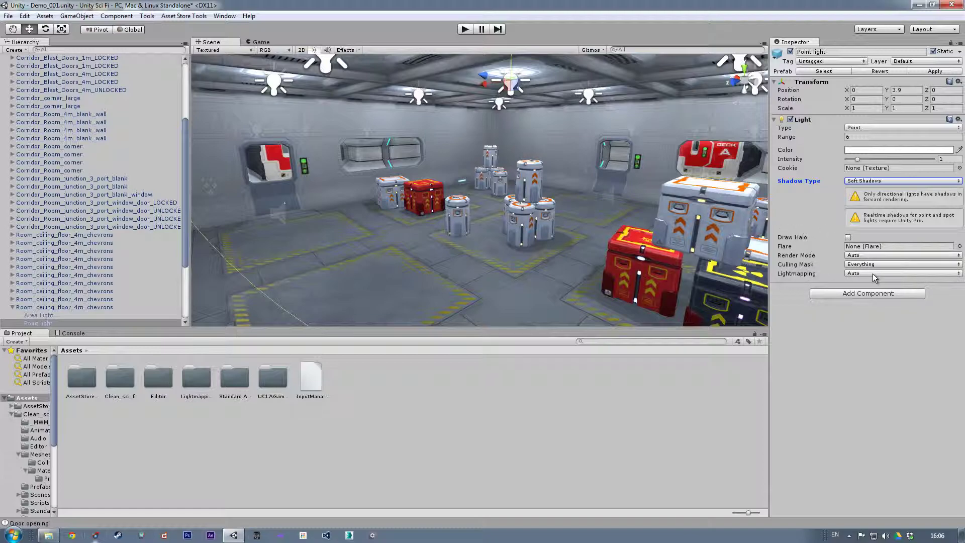
Step: Check the Render Mode and Lightmapping options available for the point light
left_click(866, 255)
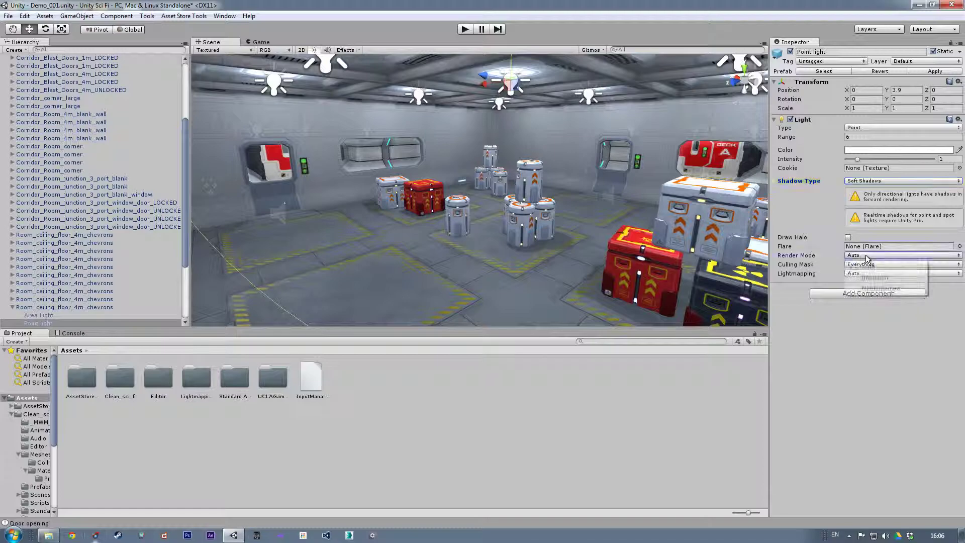
left_click(835, 344)
left_click(858, 273)
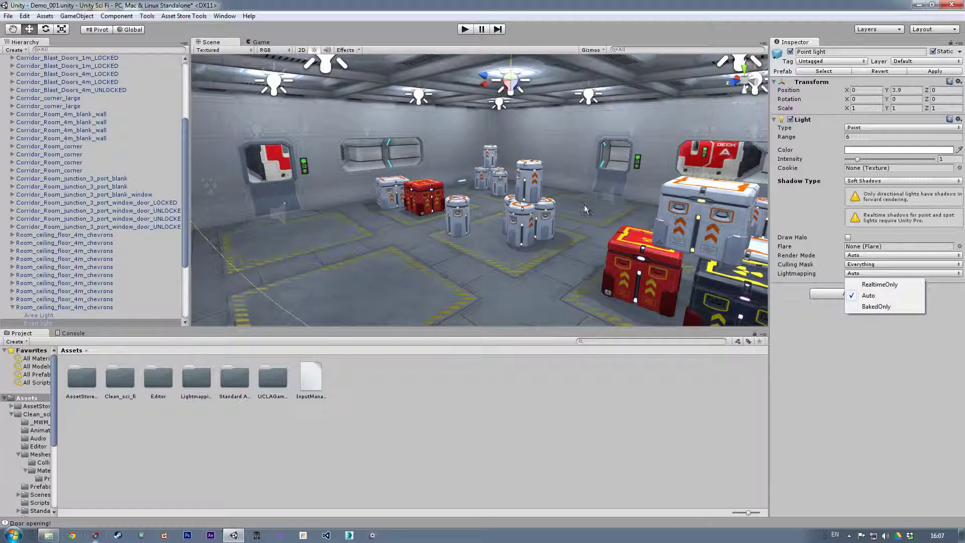
left_click(867, 341)
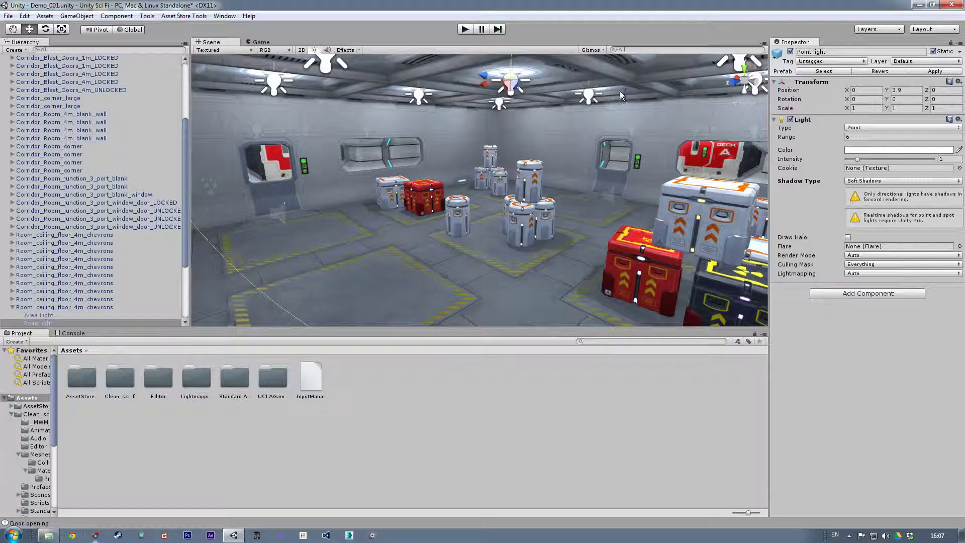
Step: Show the Lightmap Display settings and toggle Use Lightmaps off and on twice to compare the room's lighting
left_click(225, 17)
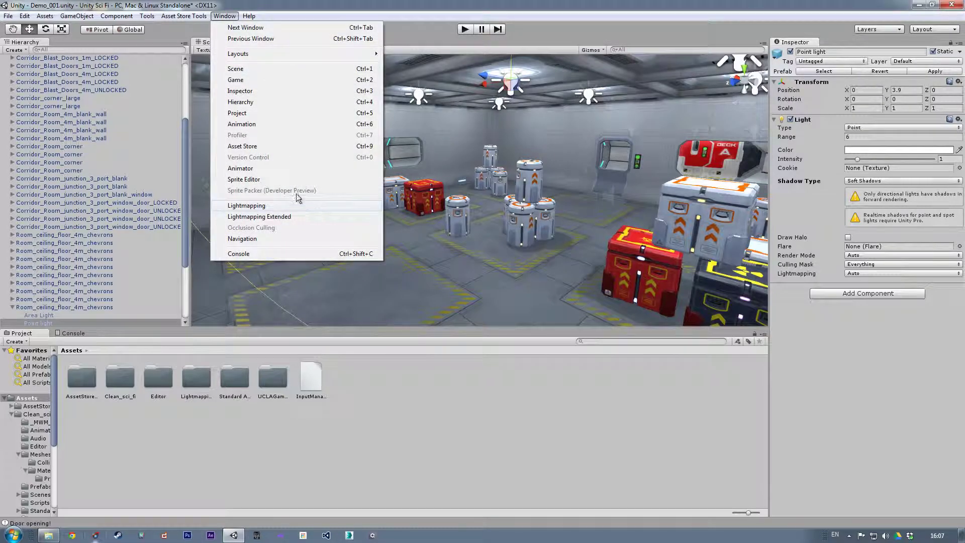
left_click(246, 205)
left_click_drag(659, 31, 964, 49)
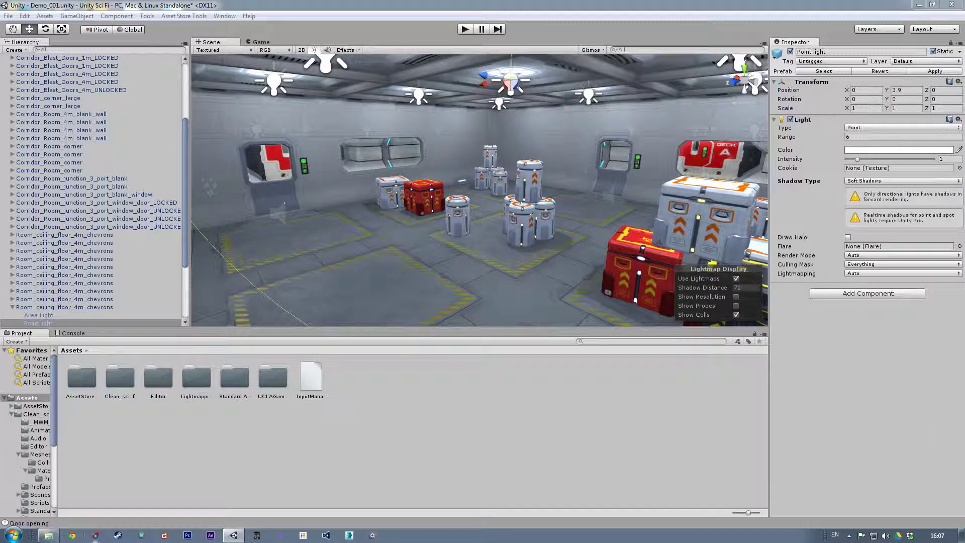
left_click(737, 279)
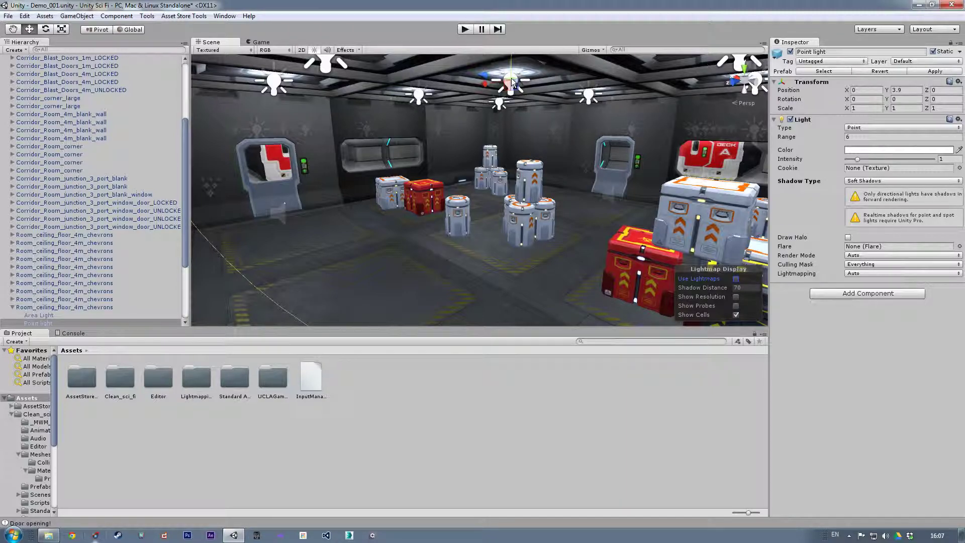
left_click(736, 280)
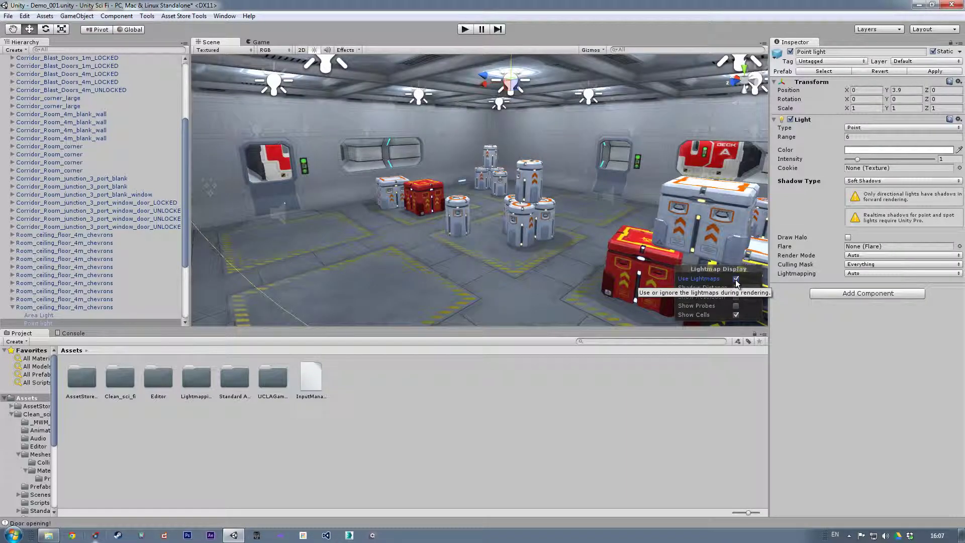
left_click(736, 278)
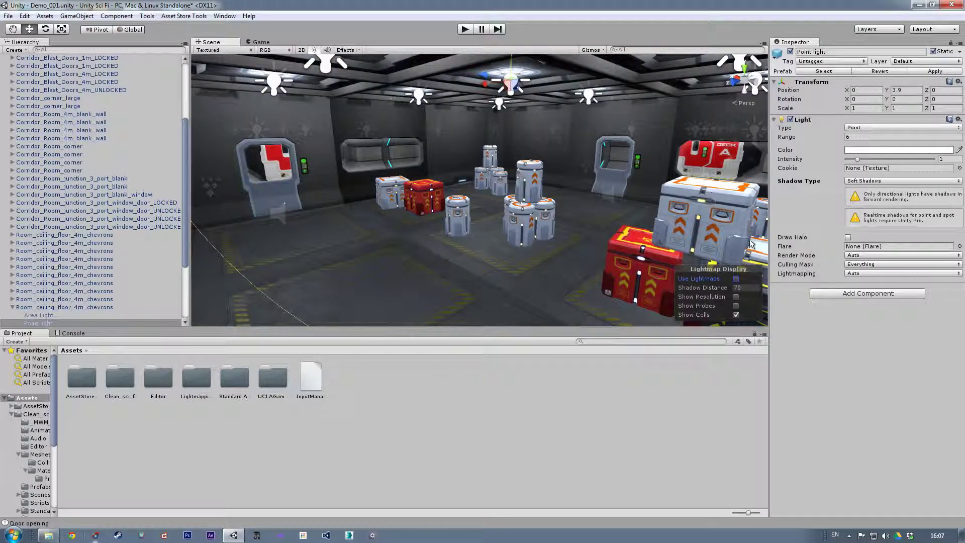
left_click(736, 278)
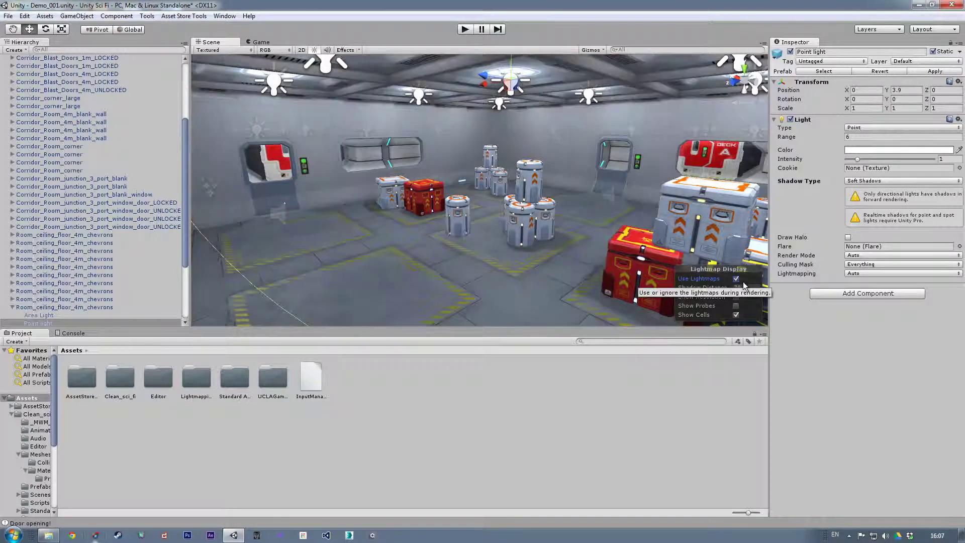
Step: Check which Lightmapping modes the selected point light offers, leaving it on Auto
left_click(857, 272)
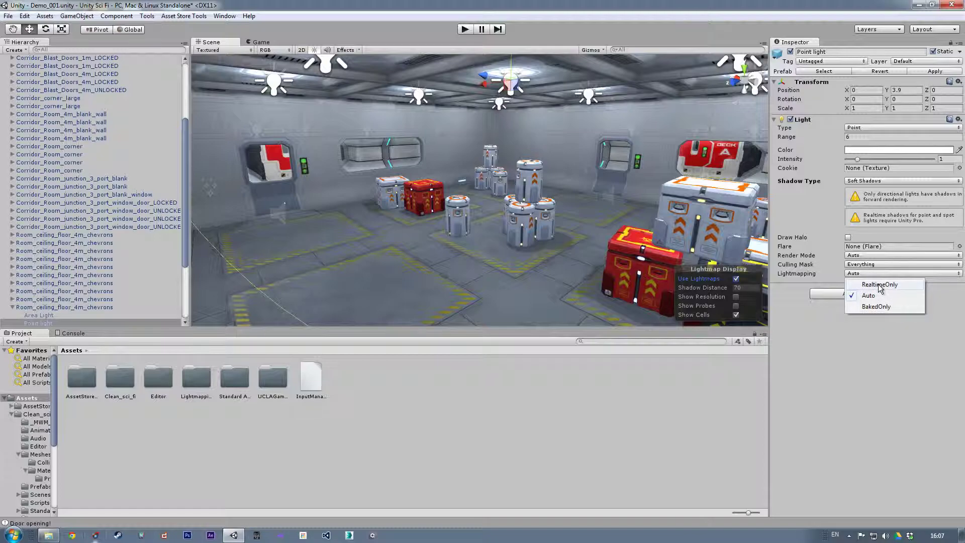
left_click(886, 367)
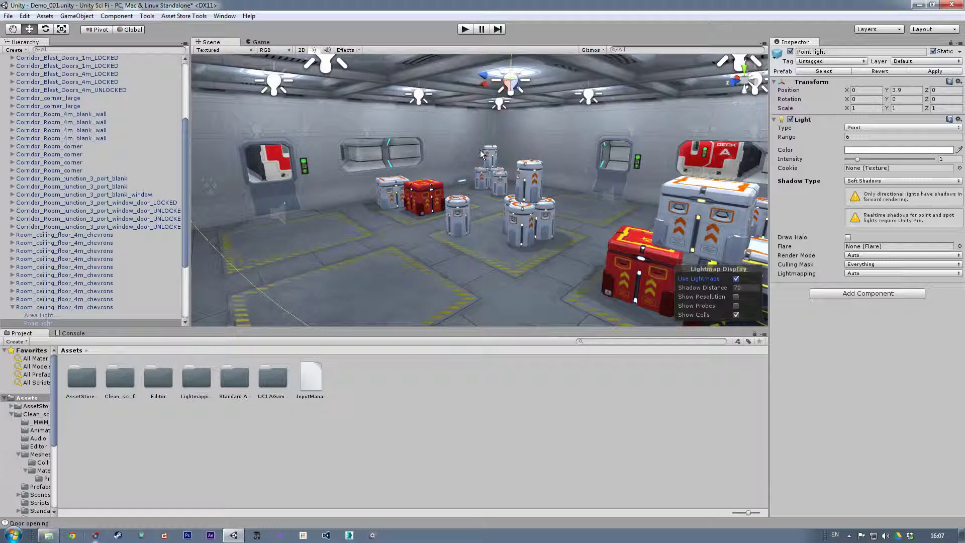
Step: Set the Ambient Power of the lone barrel's material to 0 and view the barrel deselected up close
left_click(455, 209)
key("f")
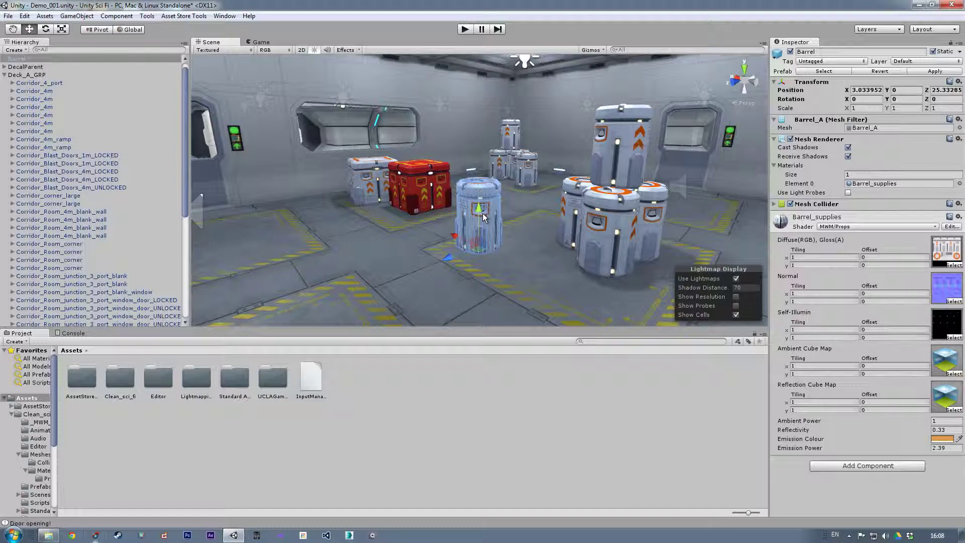
left_click_drag(938, 420, 929, 425)
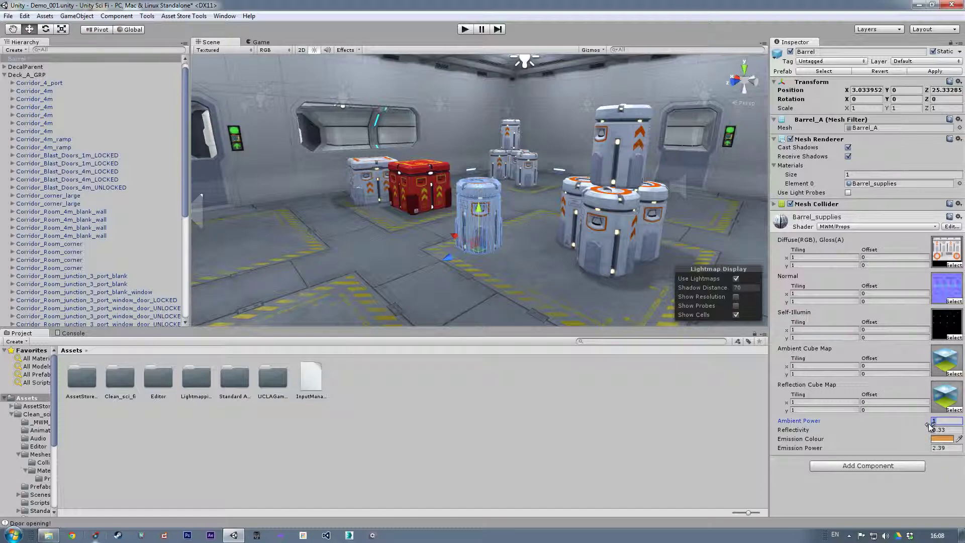
type("0")
middle_click_drag(462, 232, 470, 242)
scroll(469, 242, "up", 6)
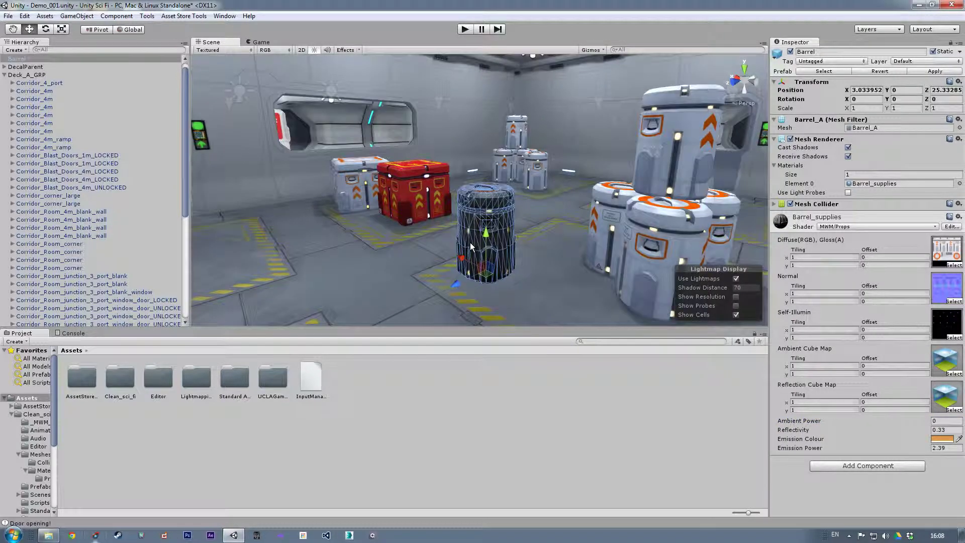
scroll(491, 256, "up", 3)
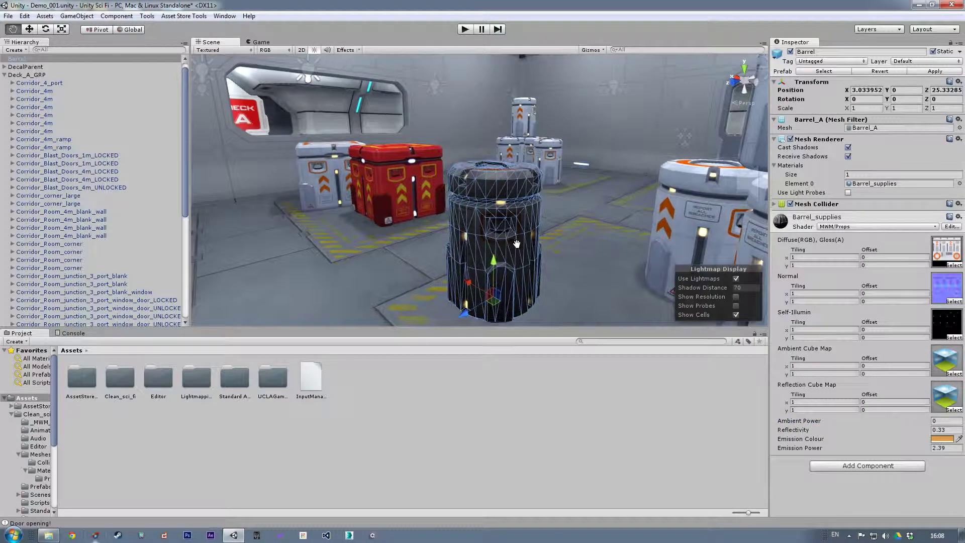
left_click(379, 279)
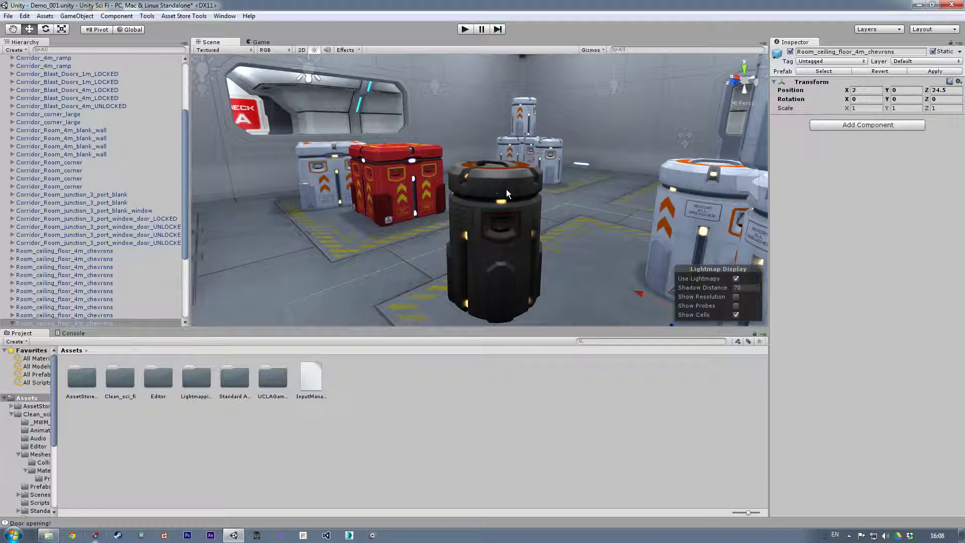
Step: Set the Reflectivity of the lone barrel's Barrel_supplies material to 0 and view the barrel deselected
left_click(493, 234)
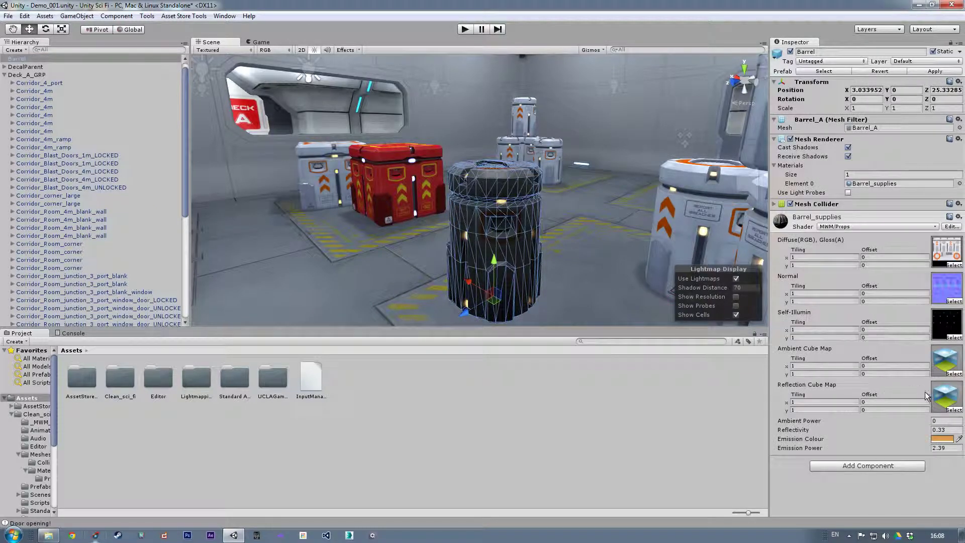
left_click(947, 430)
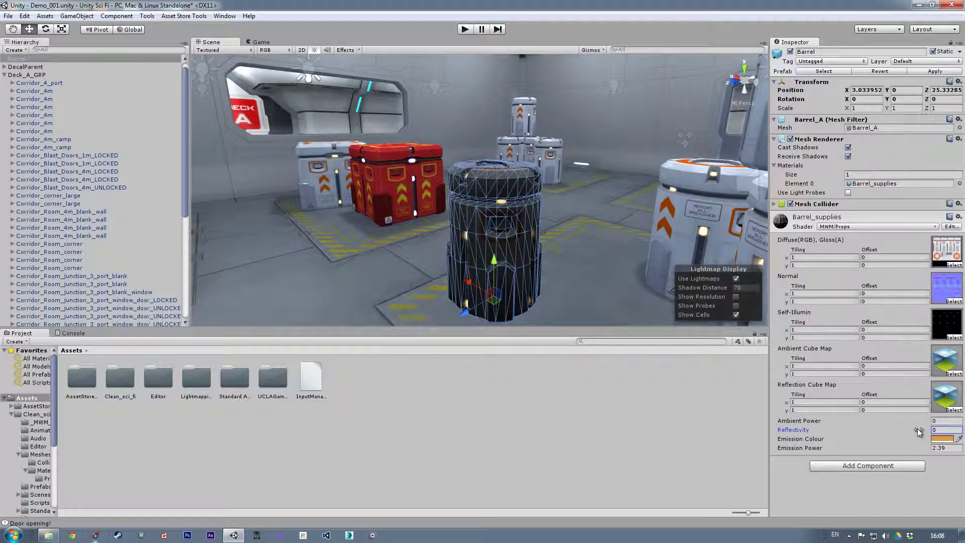
middle_click_drag(410, 287, 415, 266)
left_click(400, 247)
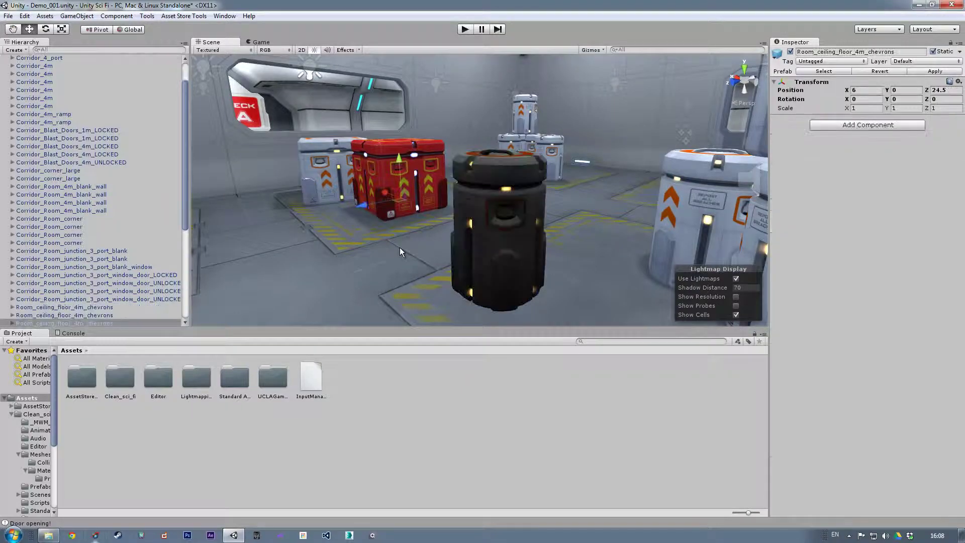
middle_click_drag(531, 235, 503, 249)
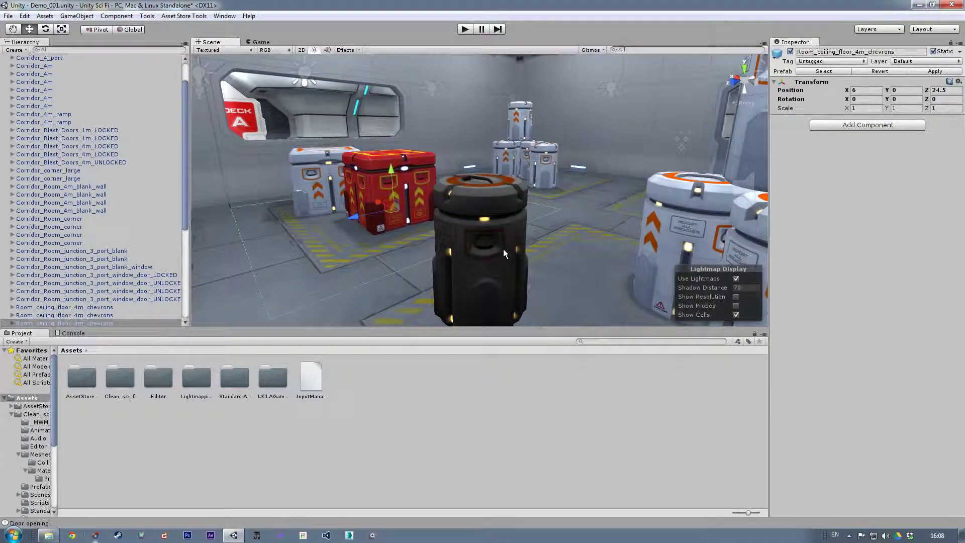
Step: Set the Emission Power of the lone barrel's material to 0 and compare the deselected barrel with its neighbours
left_click(501, 249)
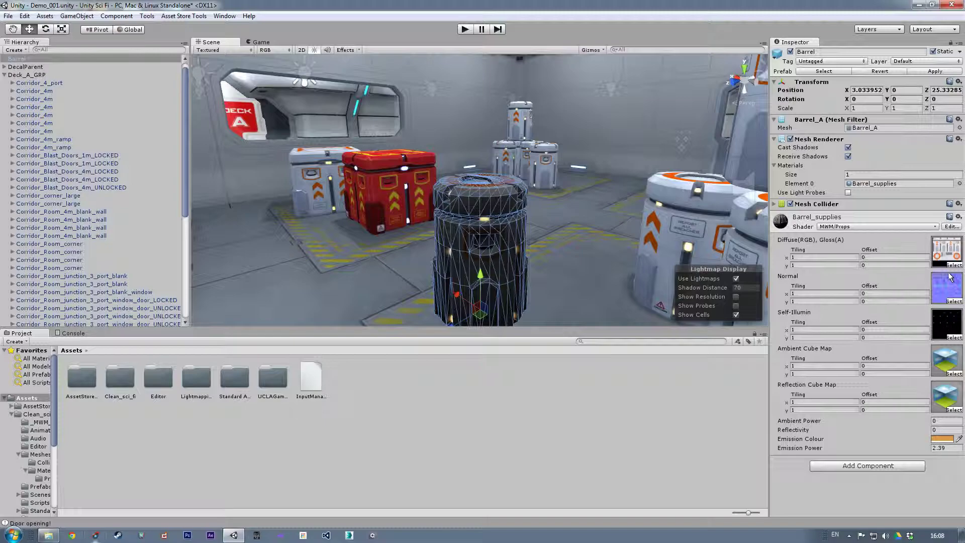
left_click(920, 451)
type("0")
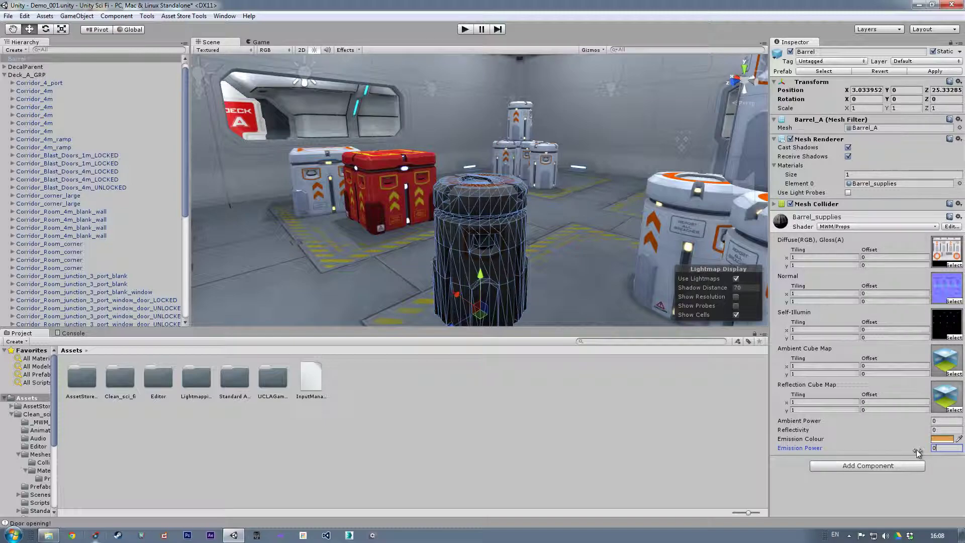
middle_click_drag(592, 262, 616, 258)
left_click(419, 261)
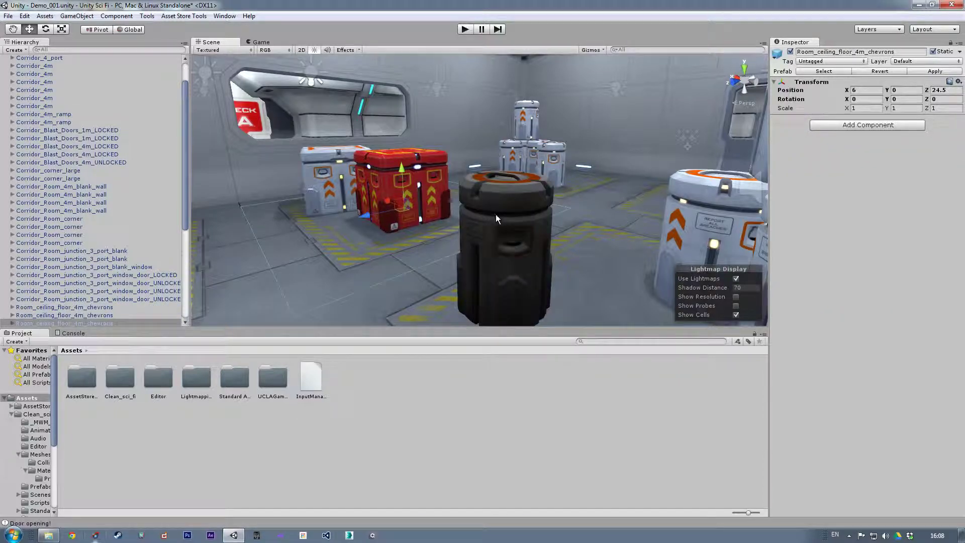
middle_click_drag(521, 234, 558, 235)
middle_click_drag(564, 201, 374, 277)
middle_click_drag(415, 253, 447, 220)
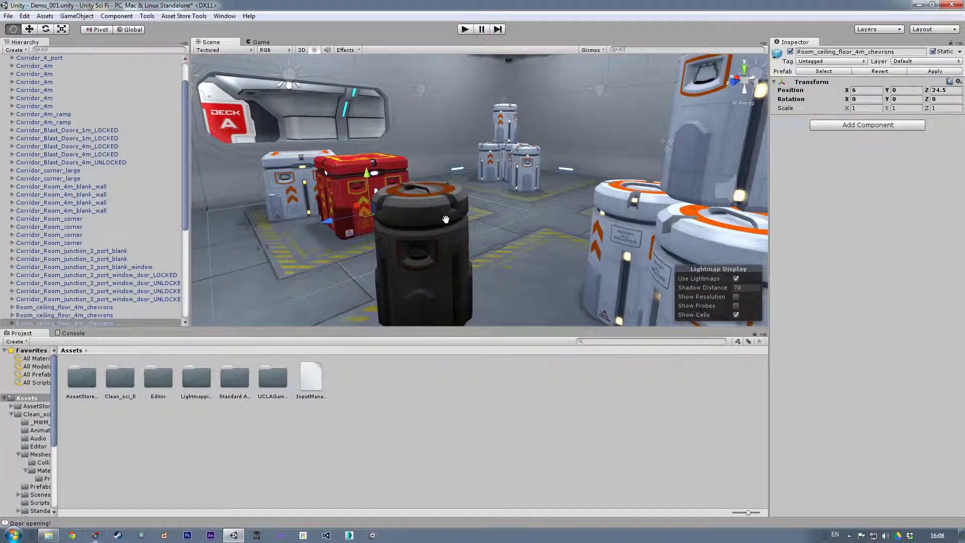
scroll(448, 221, "down", 2)
Step: Move the darkened barrel along the floor to about X 3.32, Z 25.12, keeping its height at Y 0
left_click(460, 254)
left_click_drag(451, 263, 448, 234)
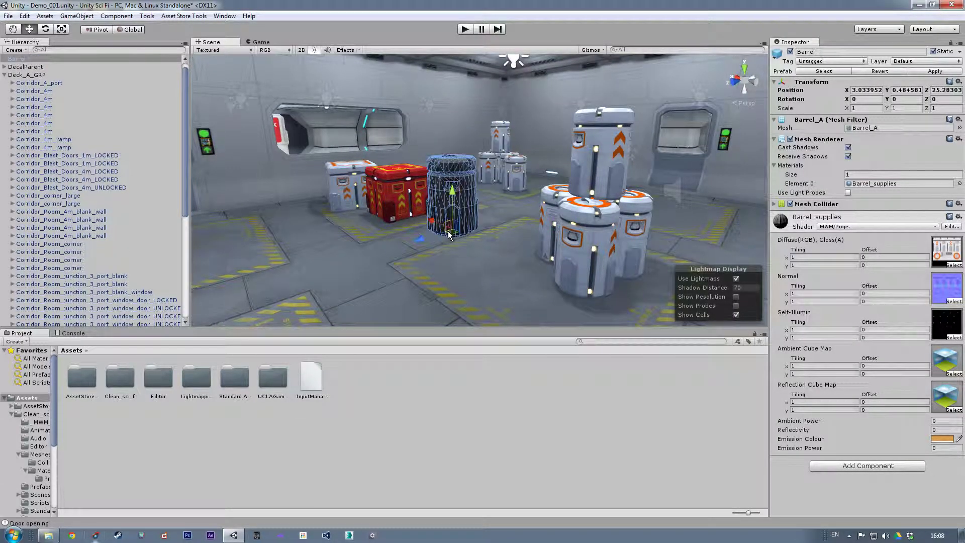
key("ctrl+z")
mouse_move(452, 268)
left_mouse_down()
mouse_move(698, 265)
mouse_move(472, 271)
mouse_move(450, 252)
left_mouse_up()
middle_click_drag(504, 120, 552, 168)
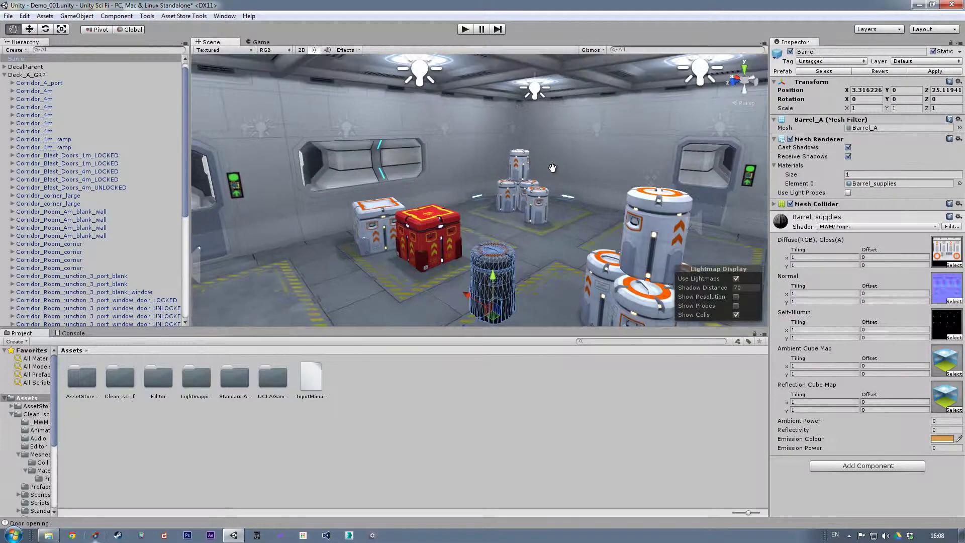
middle_click_drag(477, 260, 495, 240)
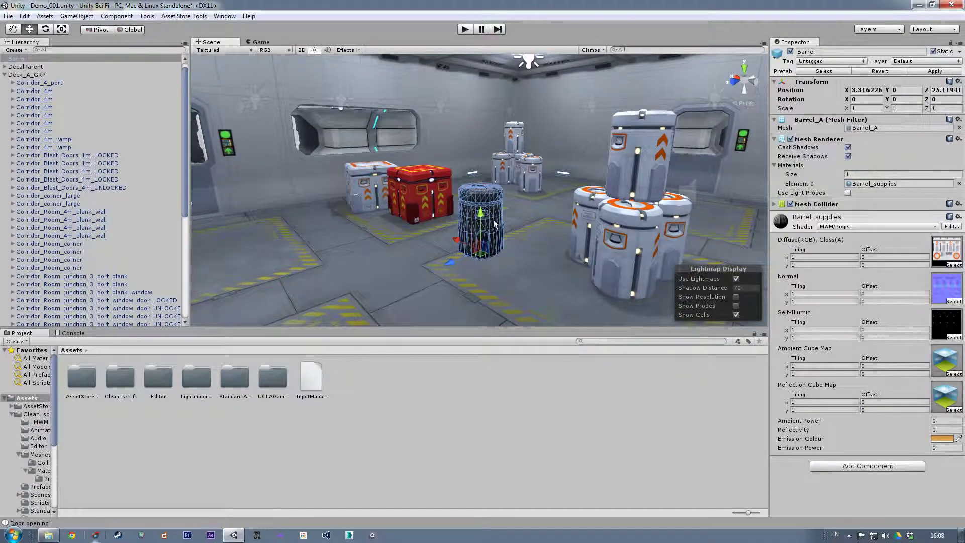
Step: Set the barrel material's Ambient Power to 1 and Reflectivity to 0.33
scroll(495, 240, "up", 5)
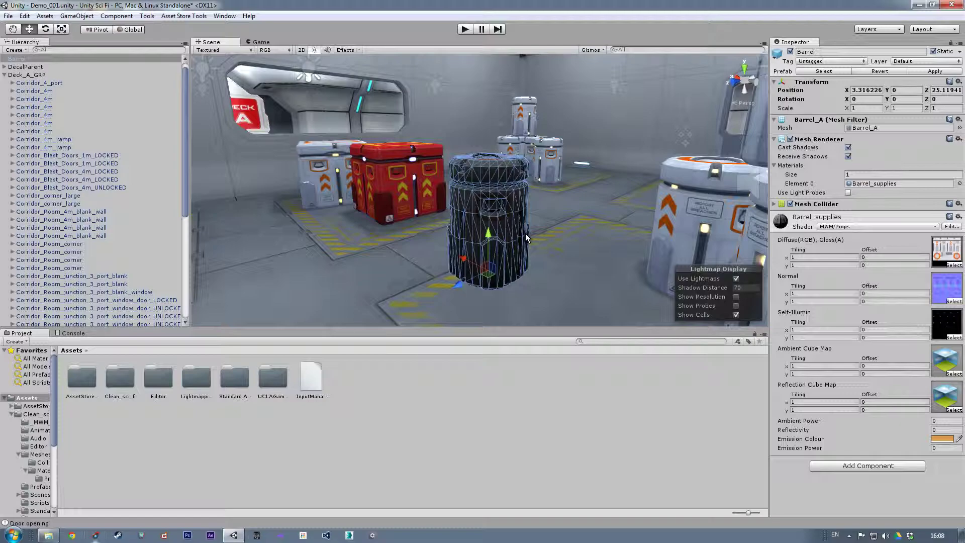
left_click_drag(517, 210, 529, 212, "alt")
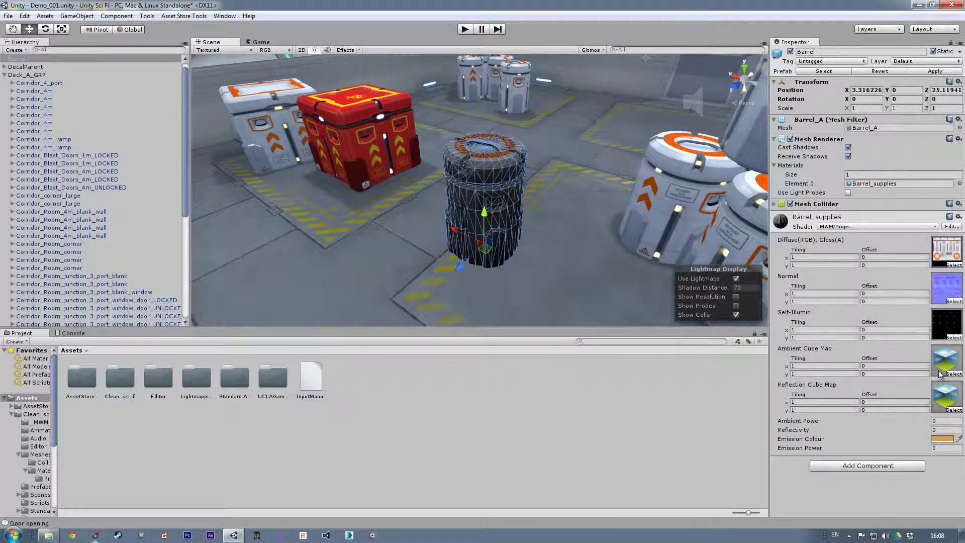
left_click(941, 421)
type("1")
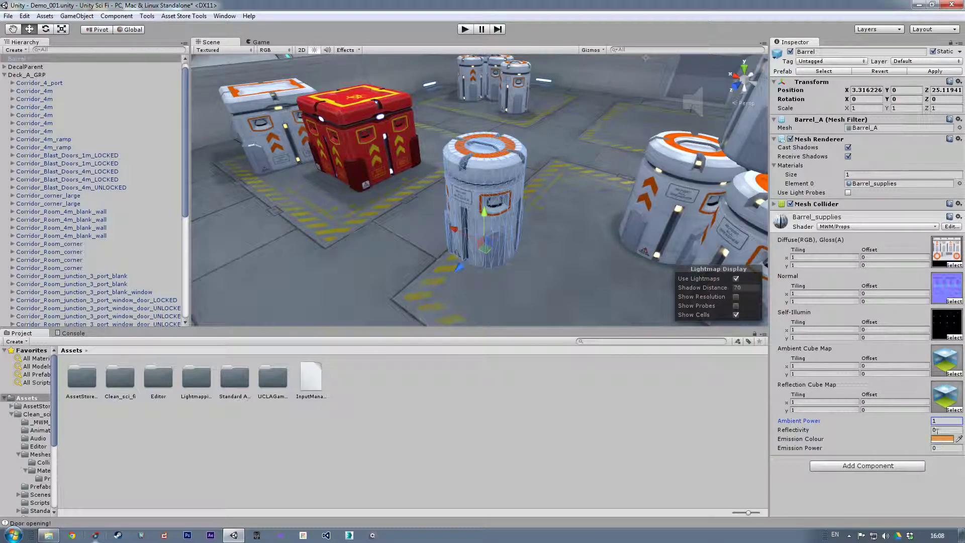
left_click(937, 430)
type("0.33")
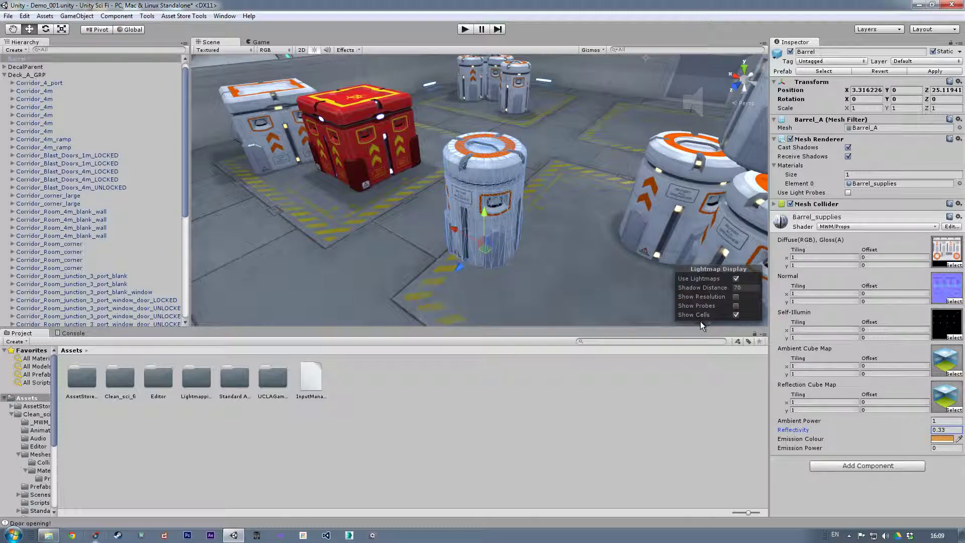
Step: Compare the lone barrel's shading with the barrel stacks and crates around the room from near and far
mouse_move(475, 149)
middle_mouse_down()
mouse_move(481, 188)
mouse_move(438, 153)
mouse_move(483, 162)
middle_mouse_up()
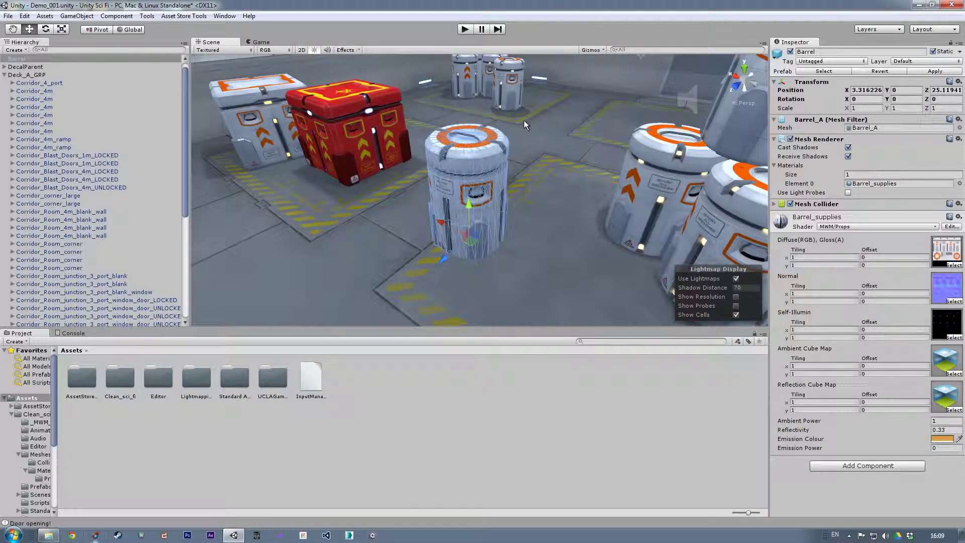
scroll(523, 121, "up", 5)
scroll(521, 168, "down", 2)
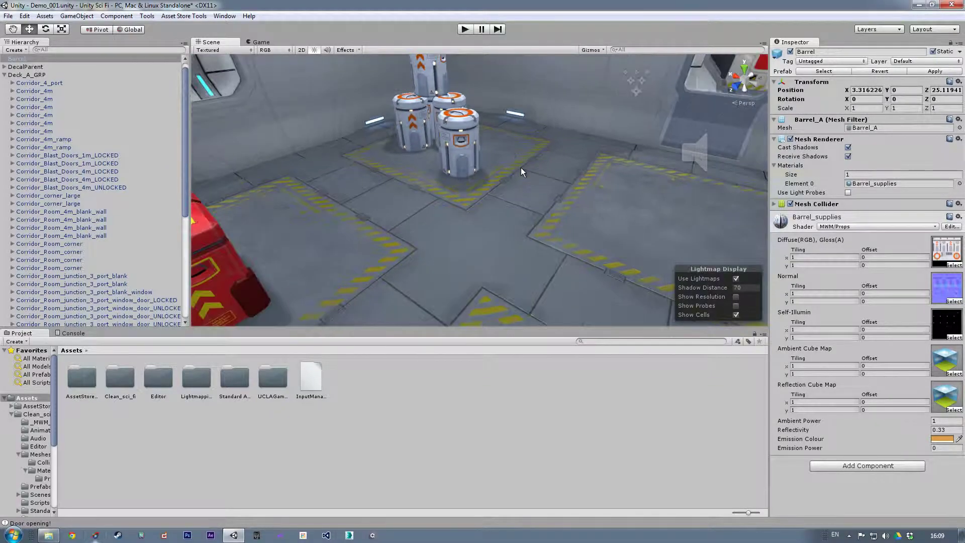
middle_click_drag(520, 167, 526, 167)
key("f")
scroll(498, 161, "down", 6)
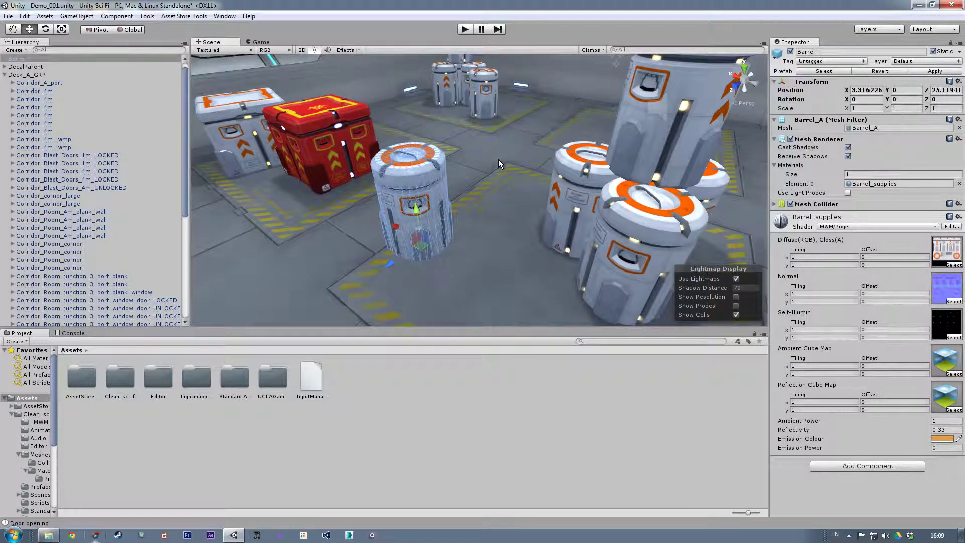
scroll(489, 164, "down", 10)
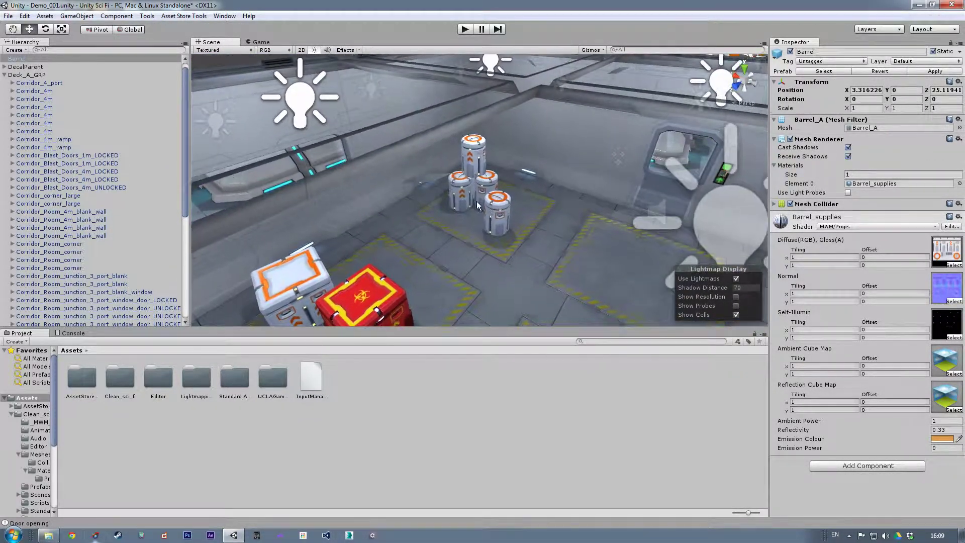
scroll(490, 193, "down", 8)
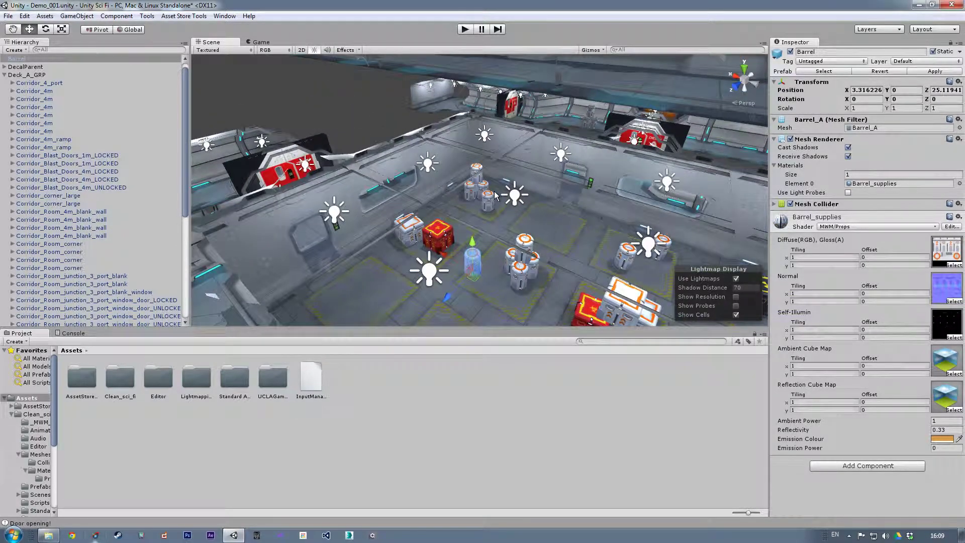
Step: Select the ceiling point light above the lone barrel's side of the room
scroll(495, 191, "up", 5)
left_click(460, 154)
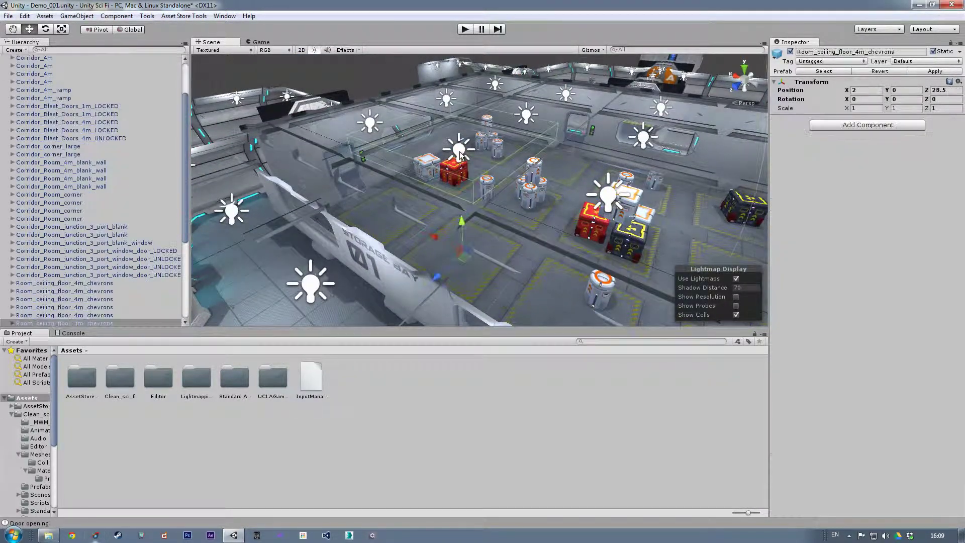
left_click(459, 150)
Step: Survey the light layout across the whole deck and examine the lone barrel beside the barrel stack up close
scroll(536, 161, "down", 5)
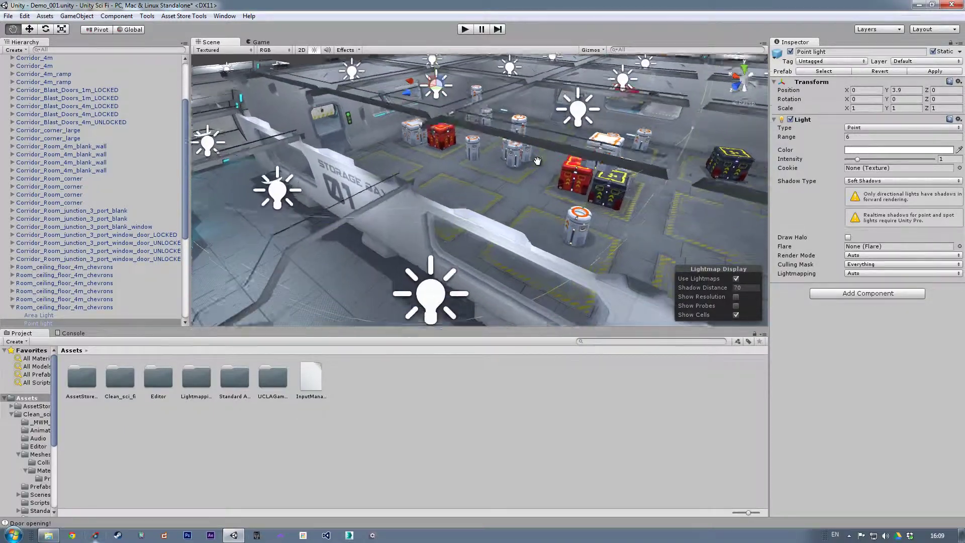
scroll(535, 161, "down", 8)
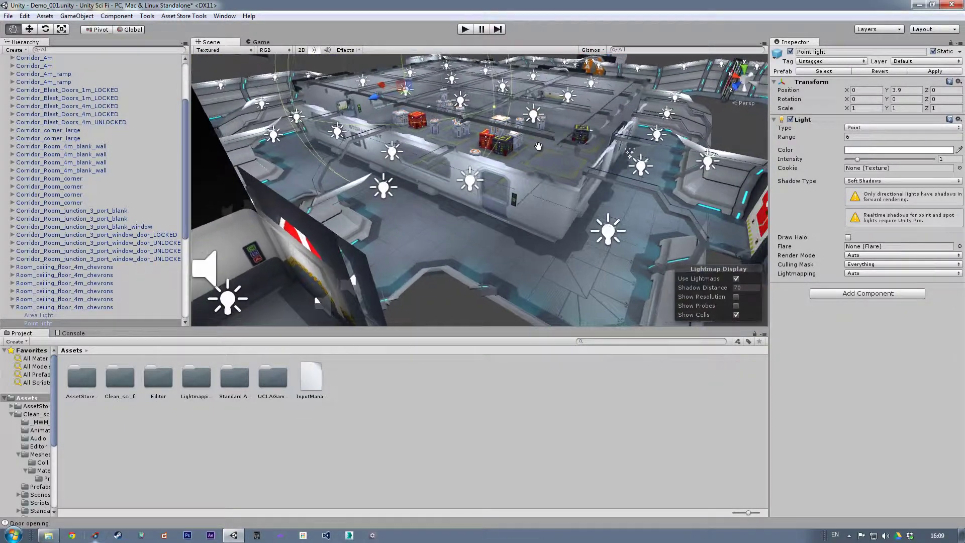
scroll(439, 125, "up", 5)
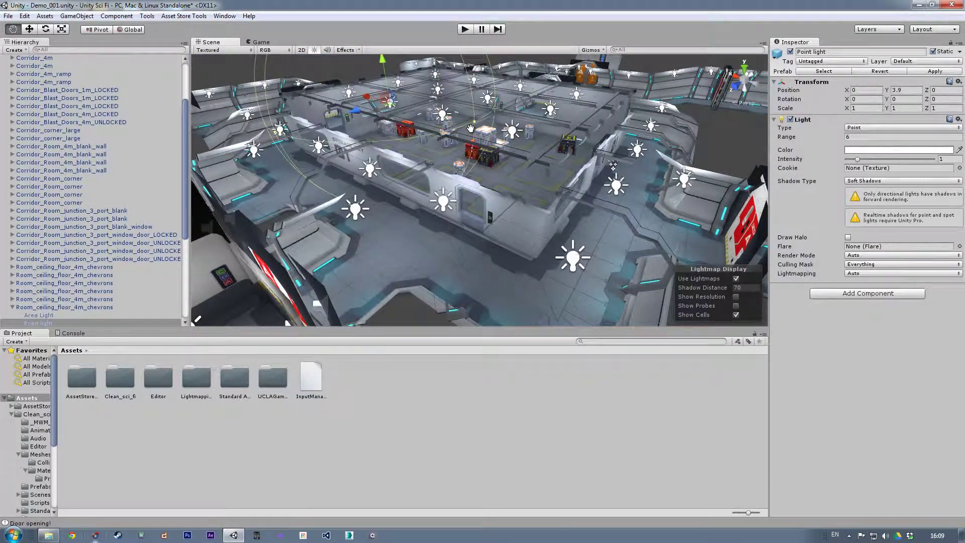
scroll(395, 125, "up", 6)
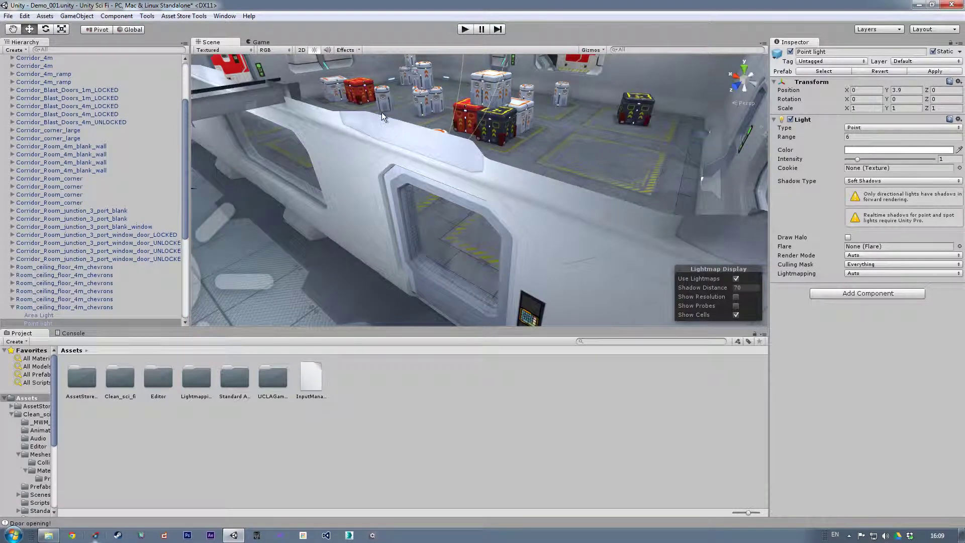
scroll(485, 201, "up", 8)
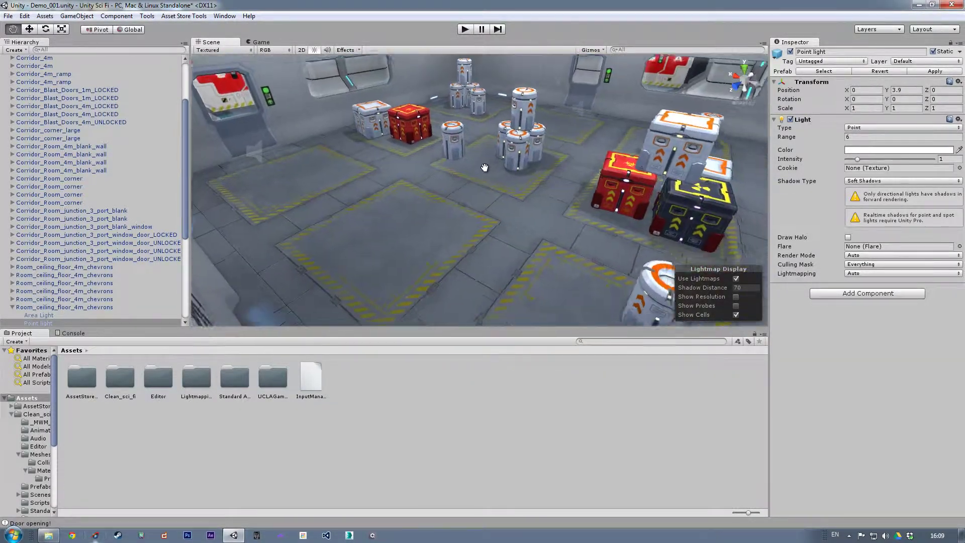
scroll(473, 165, "up", 2)
middle_click_drag(472, 164, 485, 194)
scroll(471, 173, "up", 3)
scroll(478, 176, "up", 2)
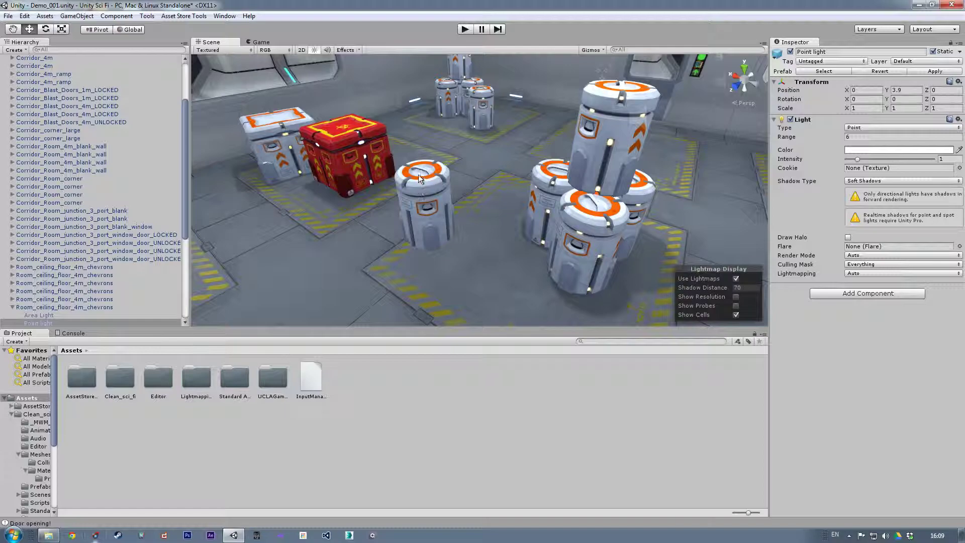
mouse_move(432, 189)
middle_mouse_down()
mouse_move(419, 193)
mouse_move(421, 182)
middle_mouse_up()
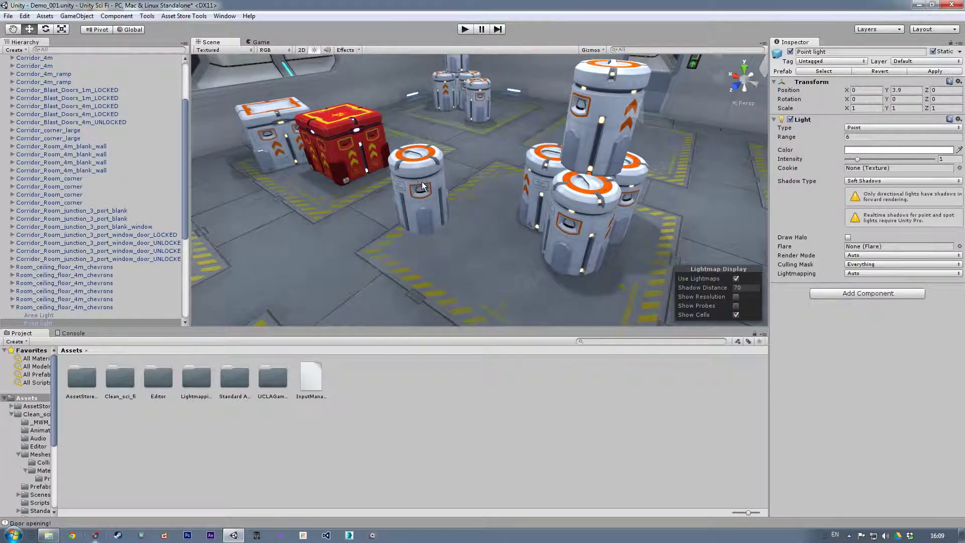
Step: Collapse the Deck_A_GRP group in the scene's object list
key("f")
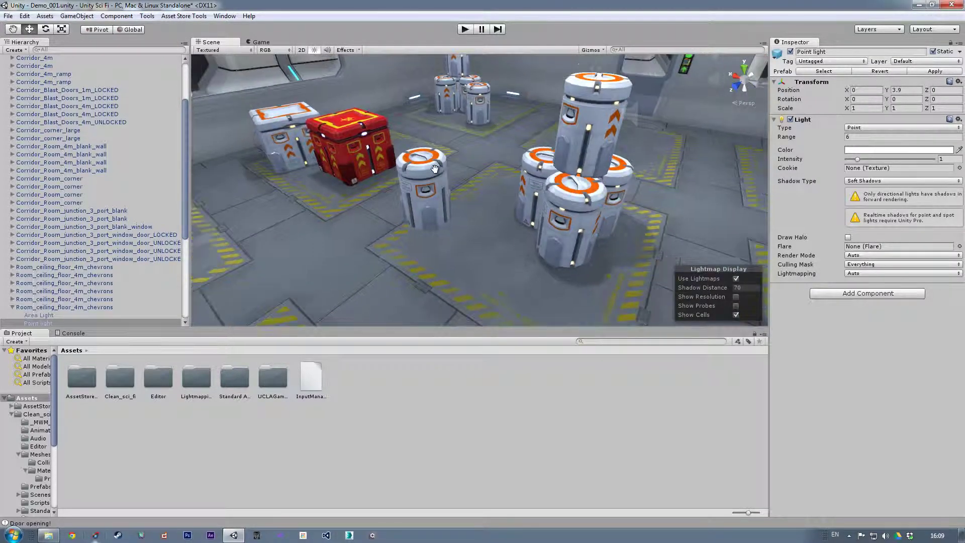
scroll(435, 169, "down", 6)
middle_click_drag(502, 148, 382, 63)
scroll(393, 90, "down", 3)
scroll(393, 90, "down", 3)
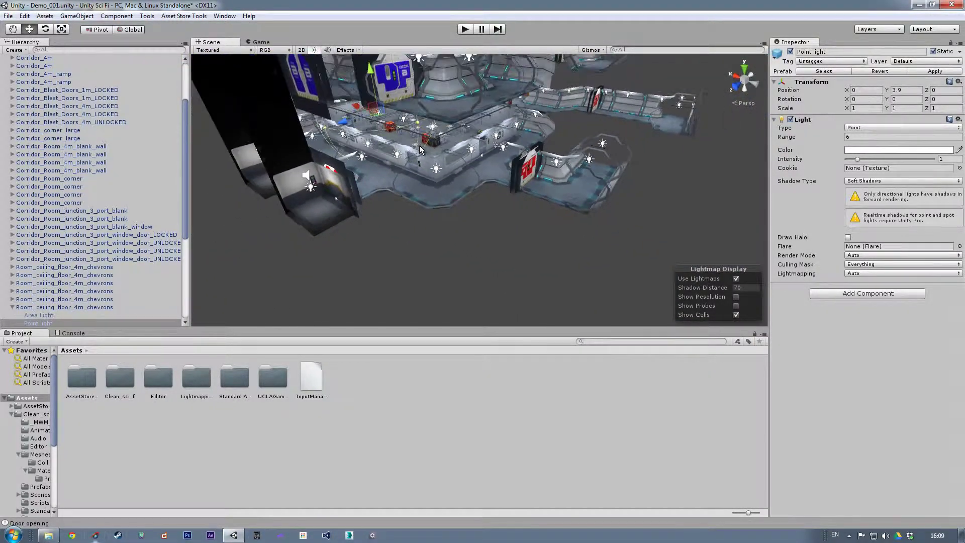
middle_click_drag(419, 145, 419, 71)
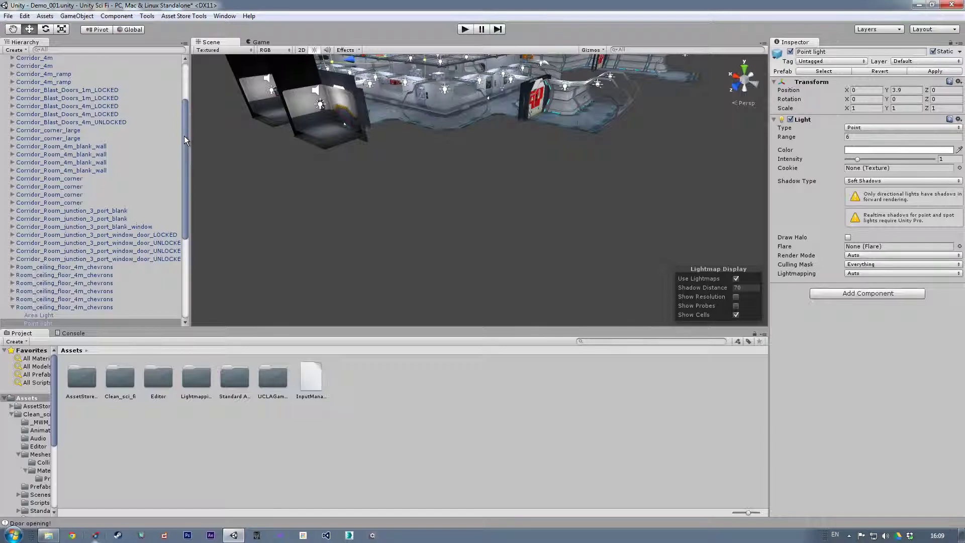
left_click_drag(185, 140, 185, 81)
left_click(4, 83)
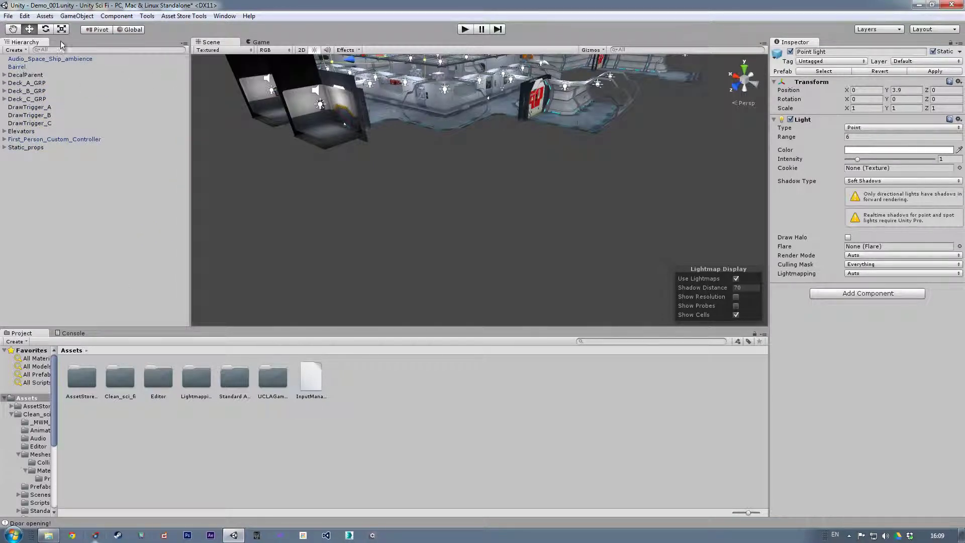
Step: Create a directional light in the scene
left_click(82, 18)
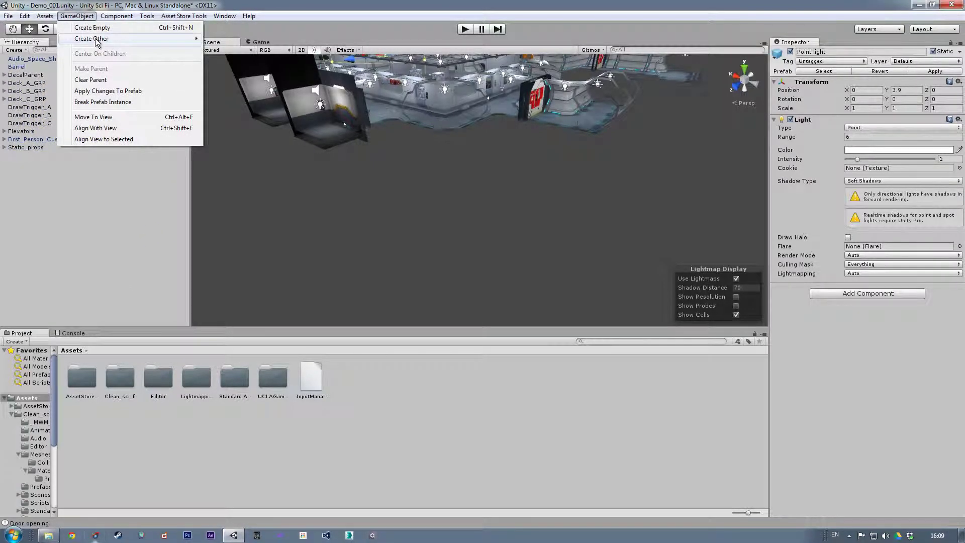
mouse_move(182, 39)
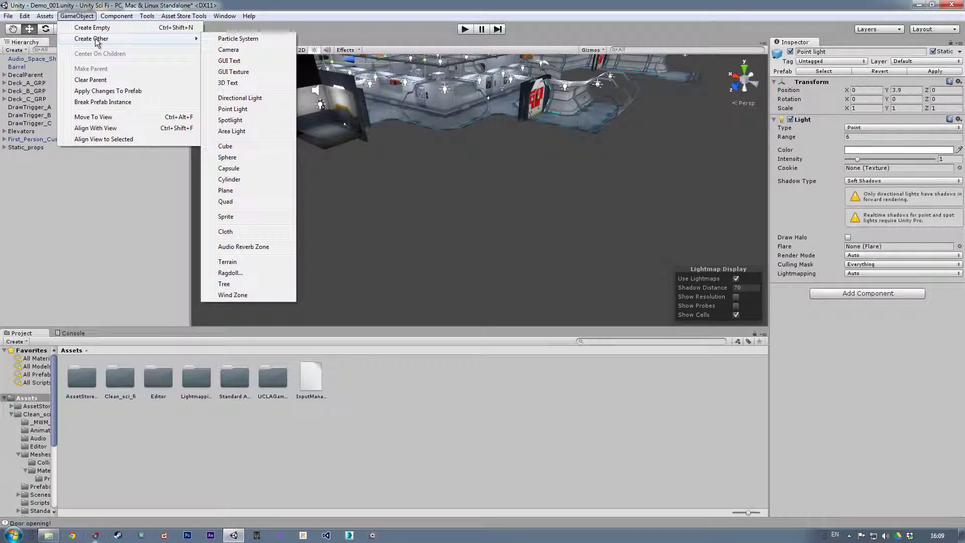
left_click(258, 99)
scroll(345, 128, "down", 5)
mouse_move(424, 158)
middle_mouse_down()
mouse_move(401, 160)
mouse_move(426, 147)
middle_mouse_up()
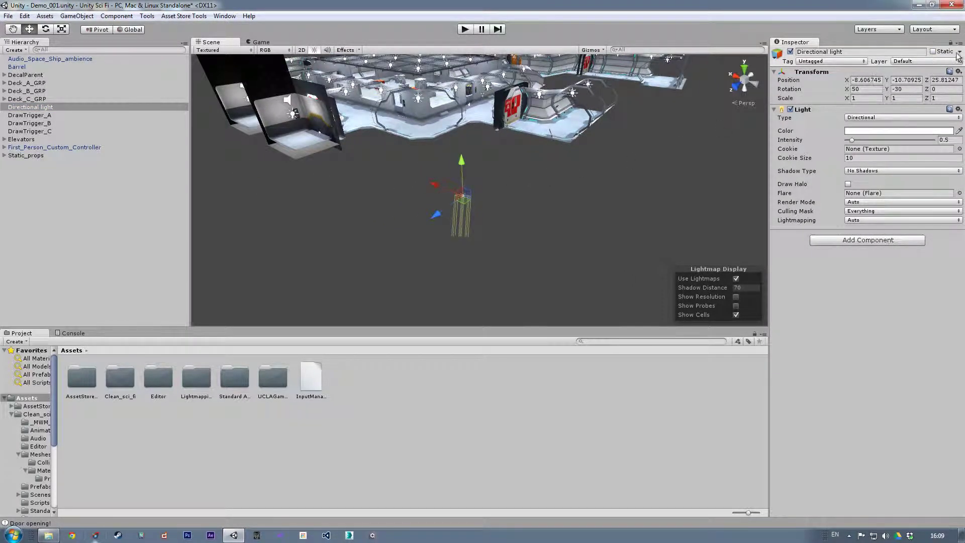
Step: Reset the directional light's transform to position 0, 0, 0 and rotation 0, 0, 0
left_click(958, 71)
left_click(894, 83)
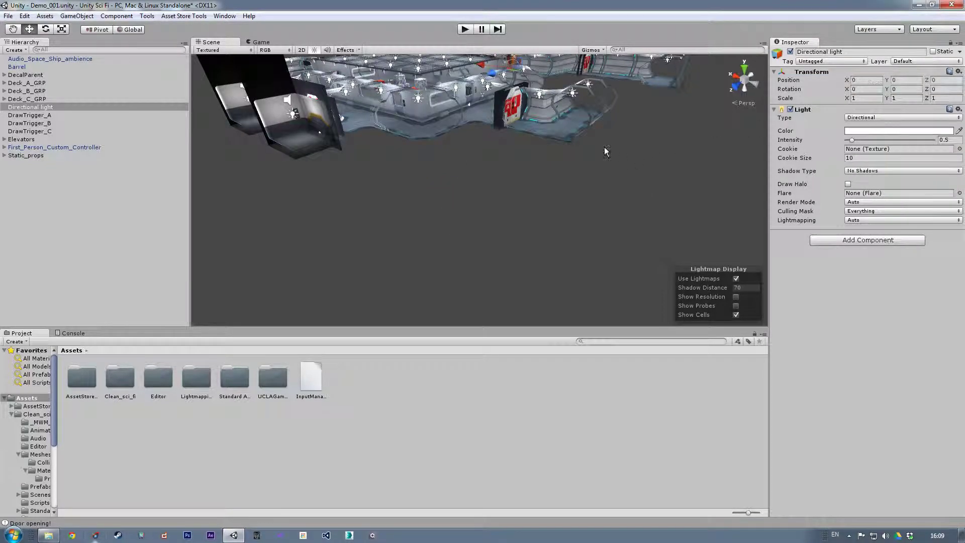
key("f")
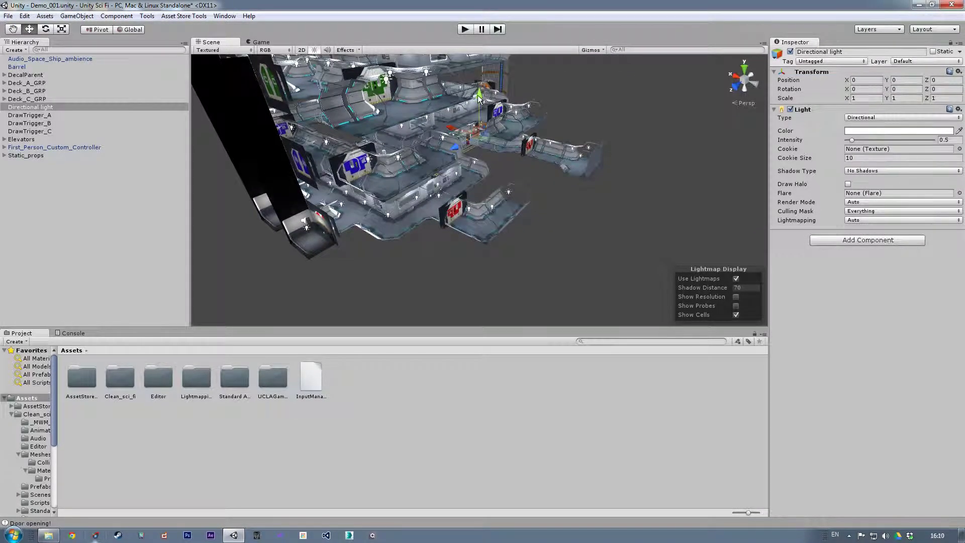
Step: Move the directional light above and beside the top deck, to about X 24.8, Y 21.8, Z 16.3
mouse_move(478, 95)
left_mouse_down()
mouse_move(485, 153)
mouse_move(480, 88)
left_mouse_up()
middle_click_drag(502, 137, 439, 161)
left_click_drag(442, 146, 424, 67)
middle_click_drag(441, 91, 475, 111)
left_click_drag(472, 108, 303, 107)
middle_click_drag(316, 107, 447, 109)
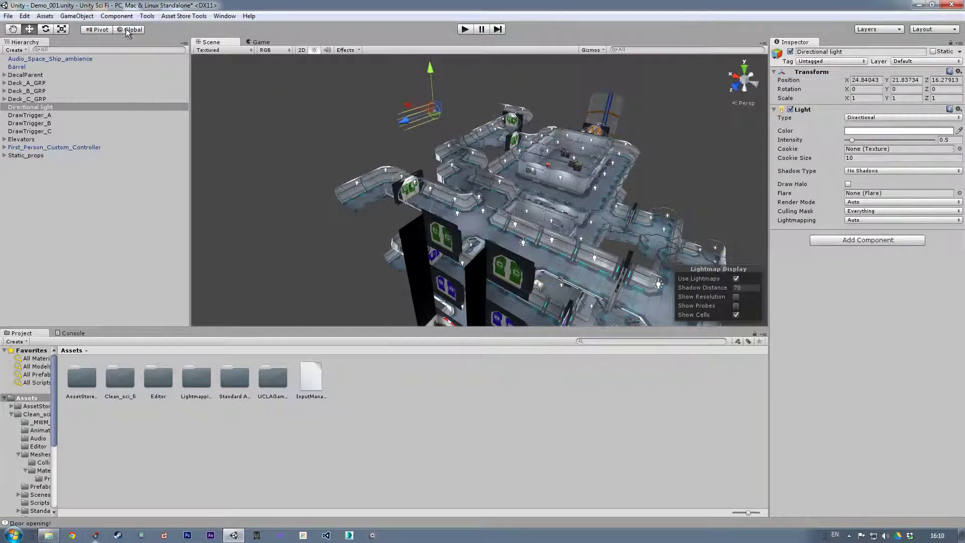
Step: Rotate the directional light down toward the decks, to about X 77.9, Y -58, Z -57.4
left_click(45, 29)
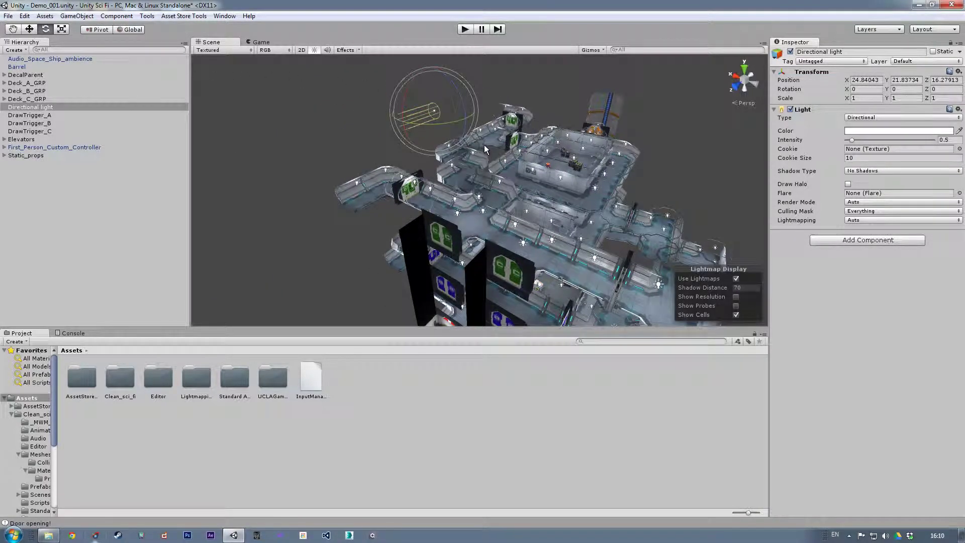
left_click_drag(407, 87, 420, 176)
mouse_move(466, 101)
left_mouse_down()
mouse_move(451, 89)
mouse_move(455, 110)
left_mouse_up()
Step: Examine how the directional light affects the decks, the storage room floor, the crates and the lone barrel
middle_click_drag(455, 110, 481, 75)
middle_click_drag(525, 158, 470, 130)
scroll(472, 133, "up", 10)
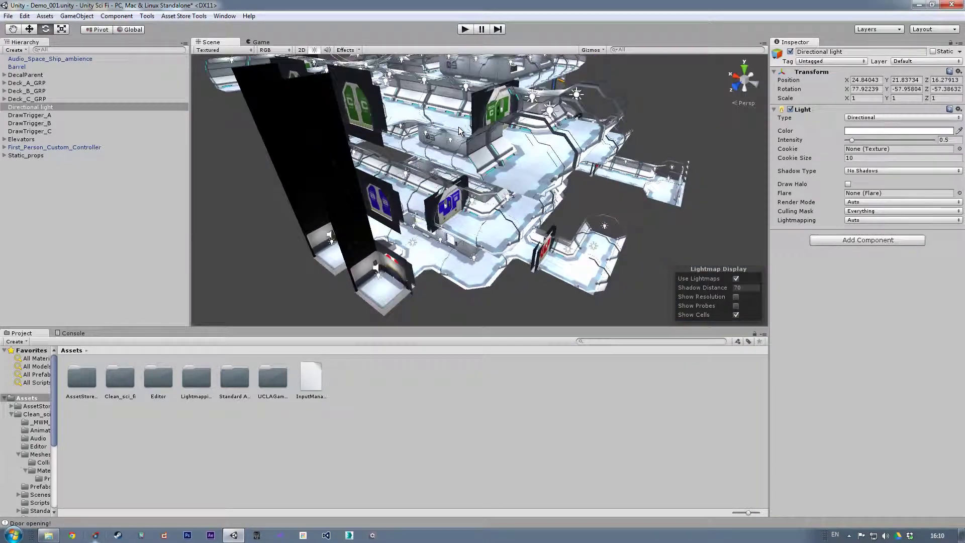
scroll(498, 147, "up", 5)
middle_click_drag(498, 148, 429, 164)
scroll(333, 114, "up", 4)
scroll(425, 164, "up", 8)
scroll(423, 159, "up", 7)
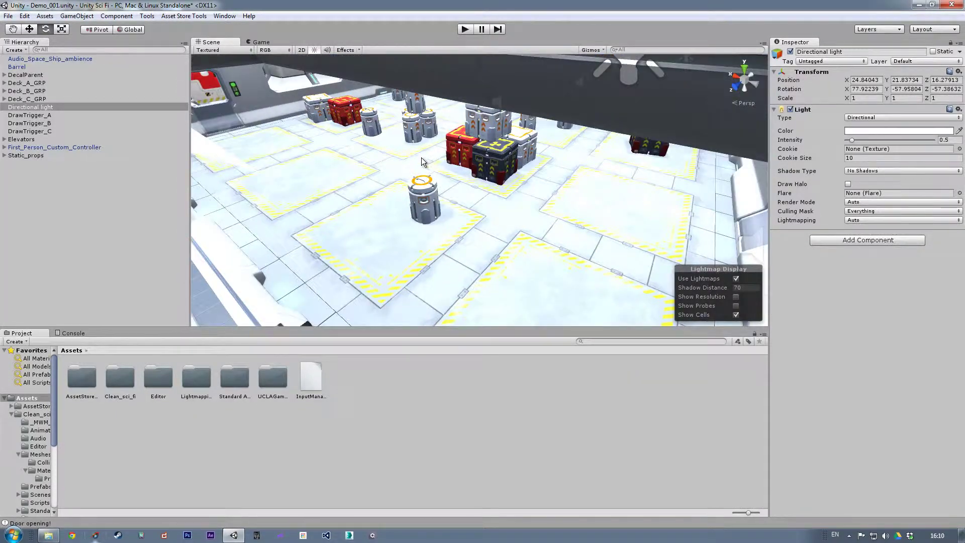
middle_click_drag(380, 137, 487, 166)
left_click(441, 148)
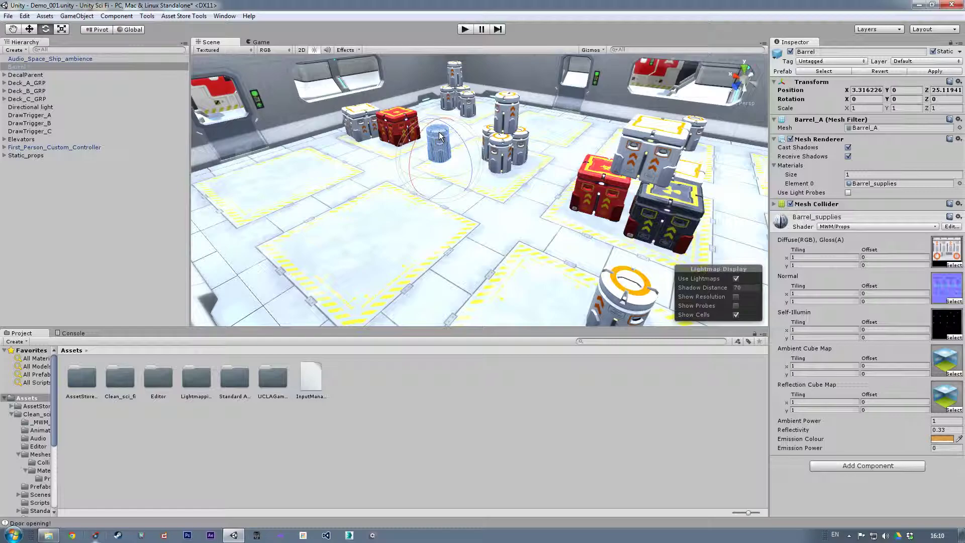
middle_click_drag(499, 150, 522, 176)
scroll(521, 172, "up", 5)
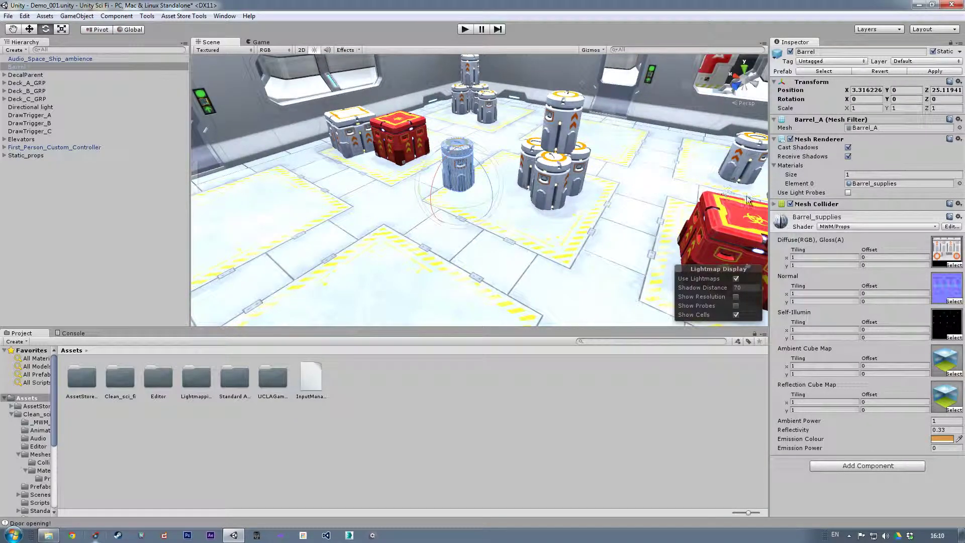
middle_click_drag(695, 210, 688, 207)
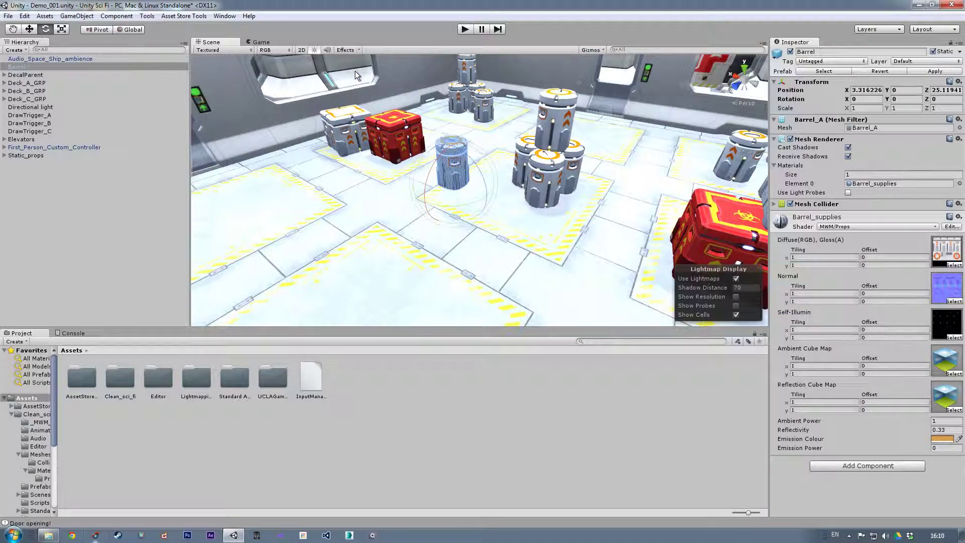
Step: Set the directional light's Culling Mask to Nothing
left_click(33, 107)
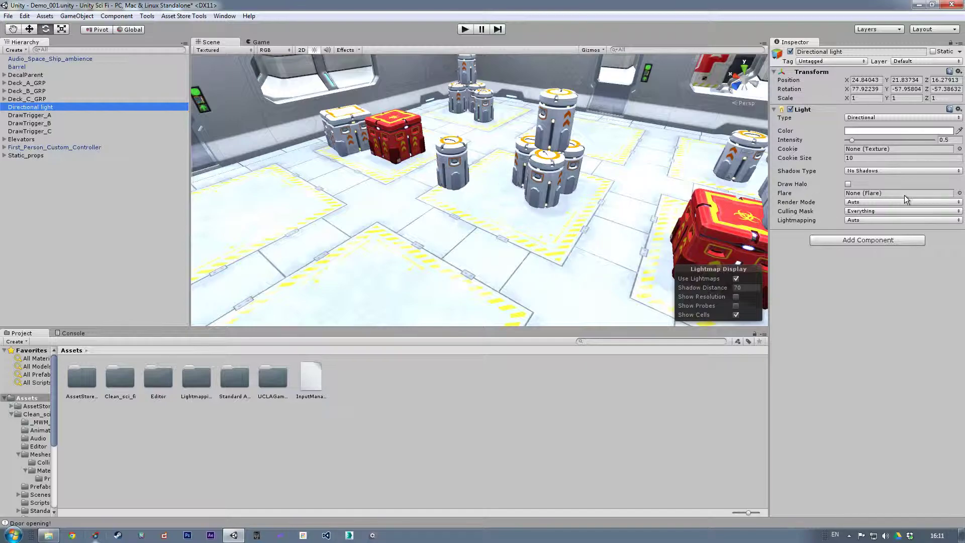
left_click(858, 202)
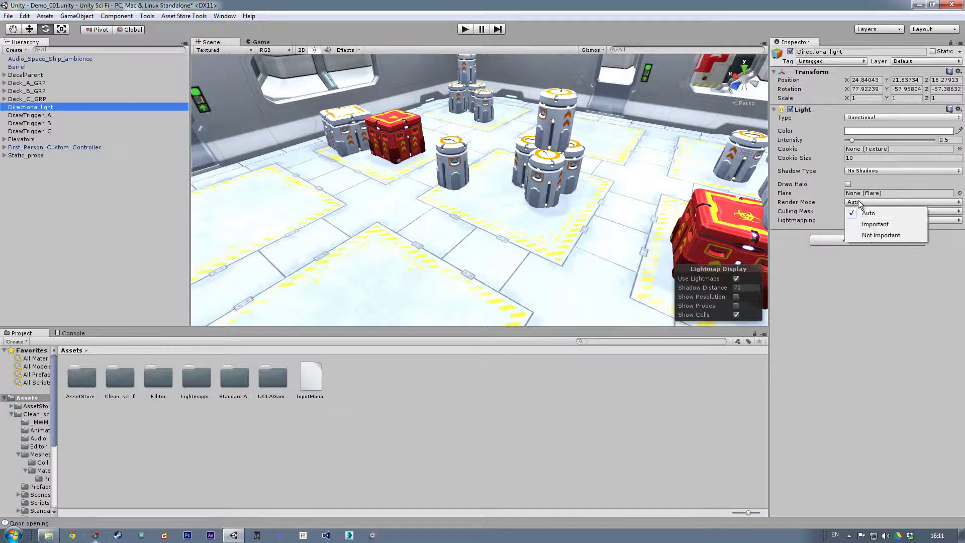
left_click(838, 300)
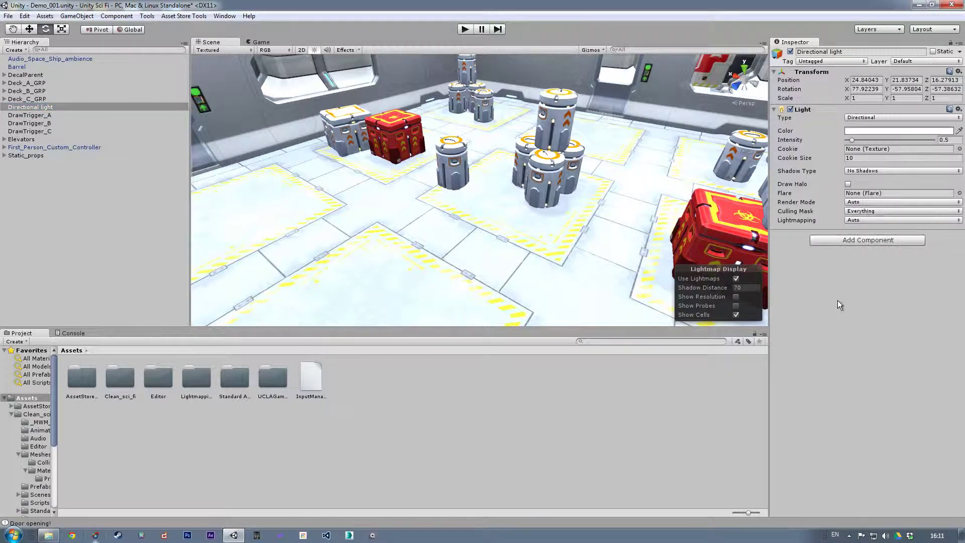
left_click(860, 211)
left_click(884, 221)
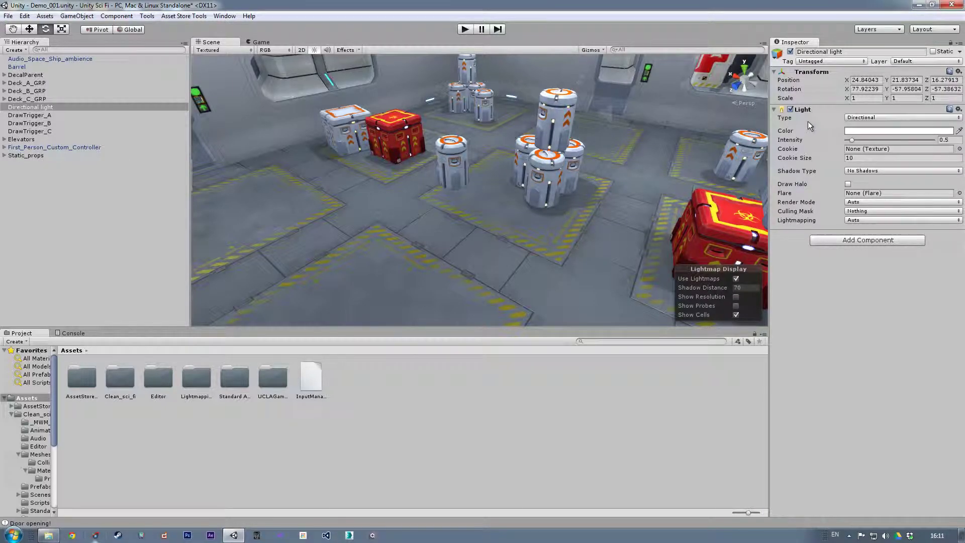
Step: Check the top stacked barrel's layer and set the directional light's Culling Mask to Props
left_click(545, 116)
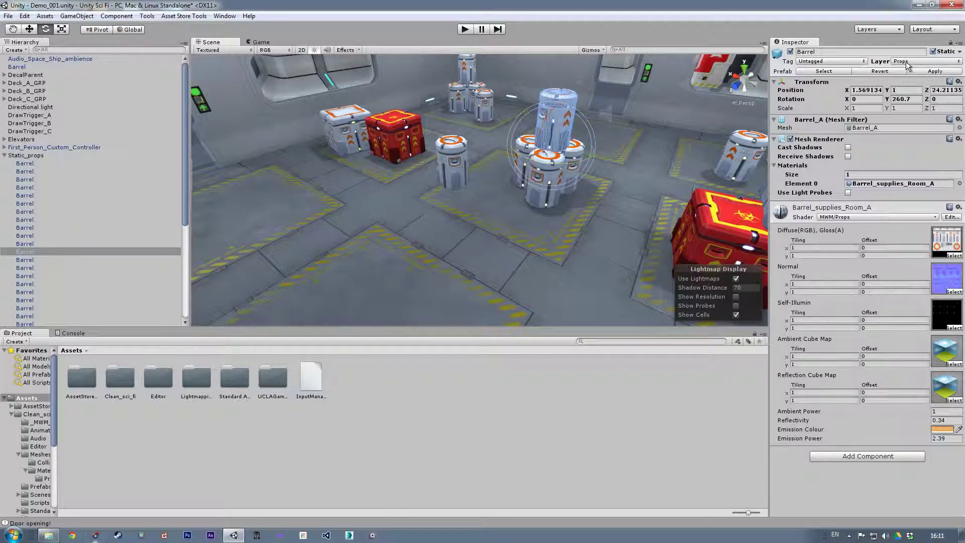
left_click(4, 156)
left_click(39, 108)
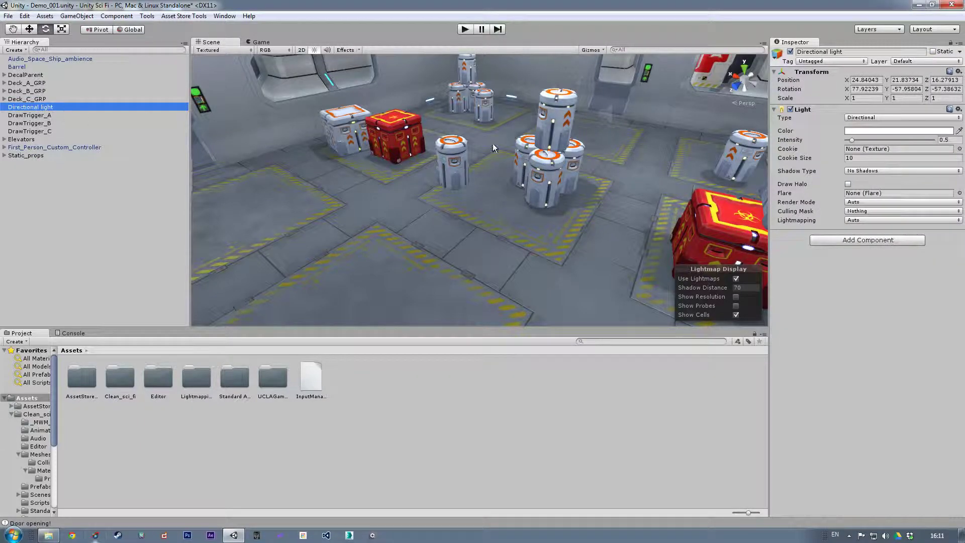
left_click(864, 213)
left_click(866, 301)
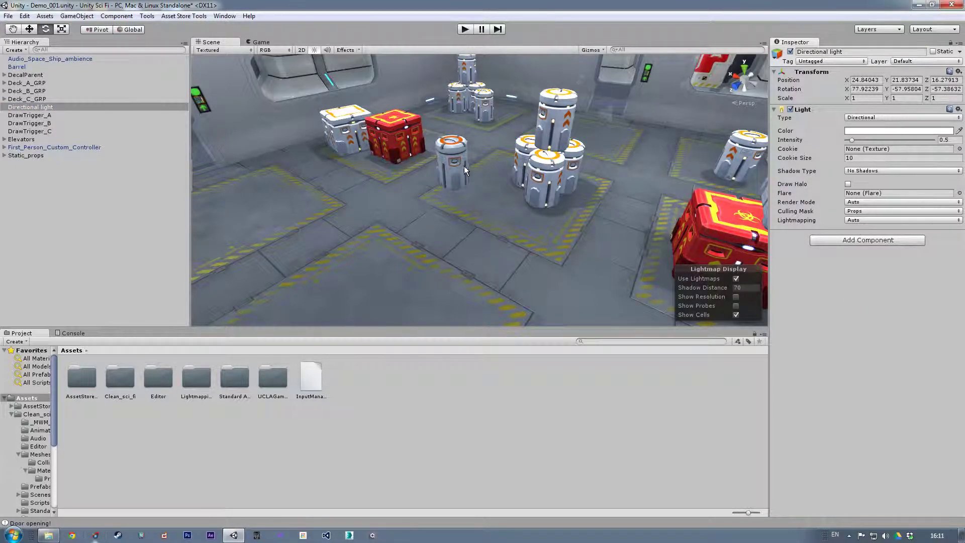
Step: Assign the lone barrel to the Props layer and compare its shading with the barrel stack up close
left_click(454, 146)
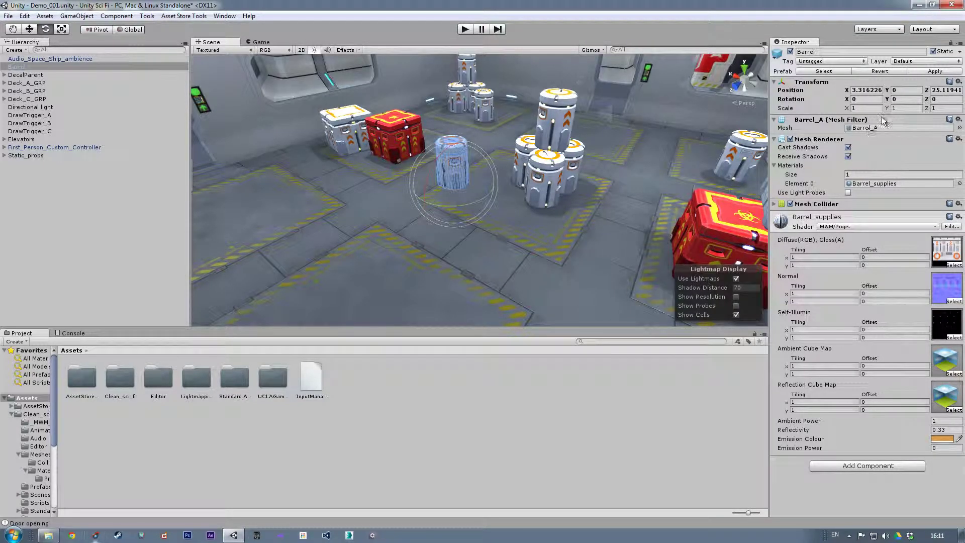
left_click(921, 61)
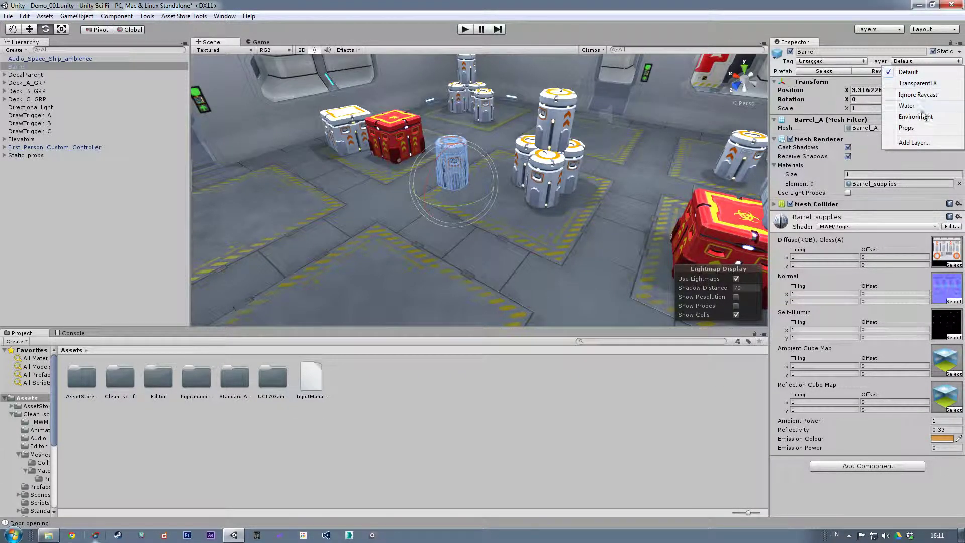
left_click(912, 127)
left_click(496, 252)
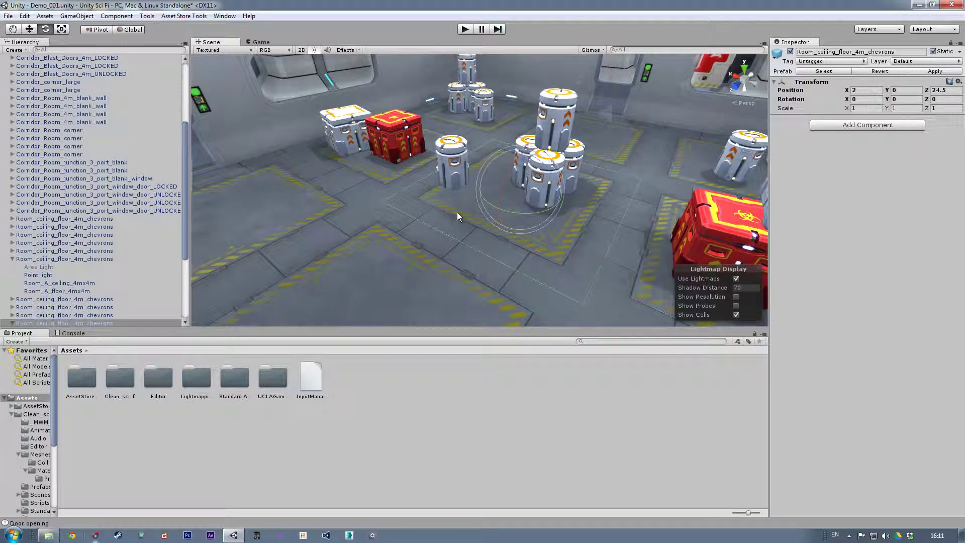
middle_click_drag(596, 177, 555, 167)
scroll(506, 187, "up", 4)
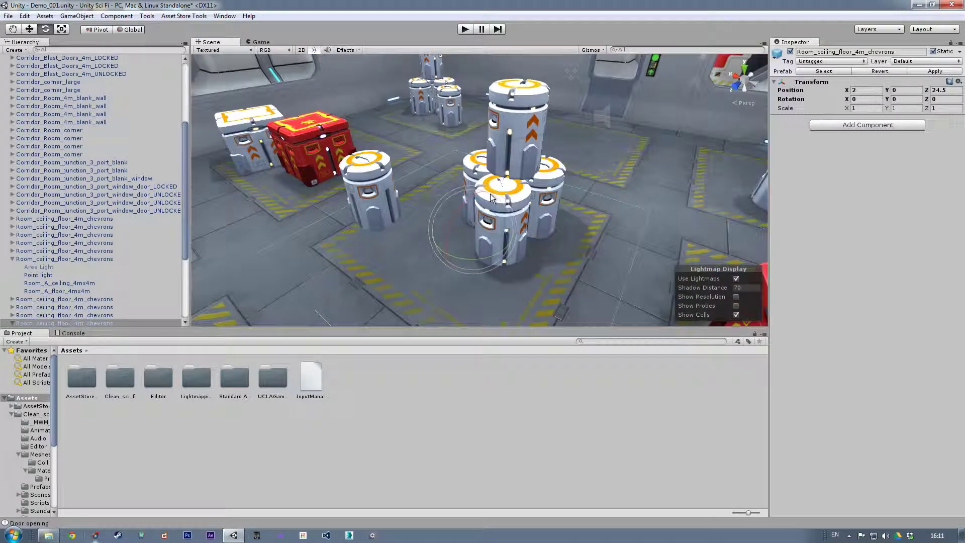
middle_click_drag(509, 202, 598, 170)
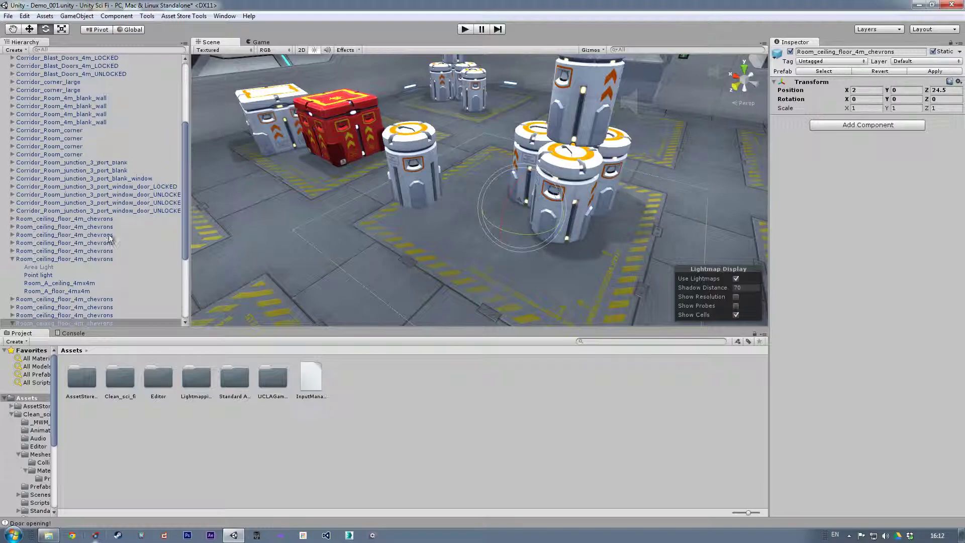
Step: Set the directional light's Shadow Type to Hard Shadows
left_click(185, 148)
left_click_drag(185, 147, 184, 84)
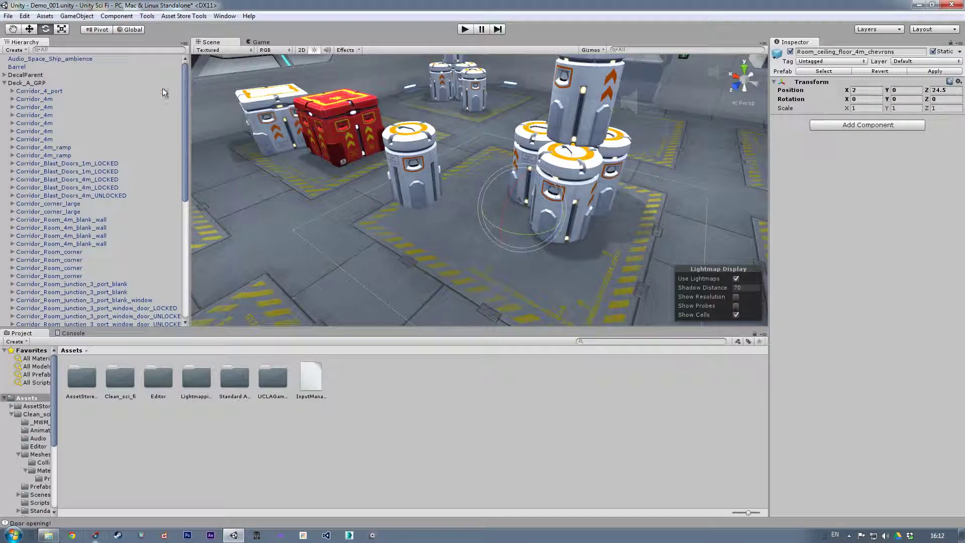
left_click(4, 83)
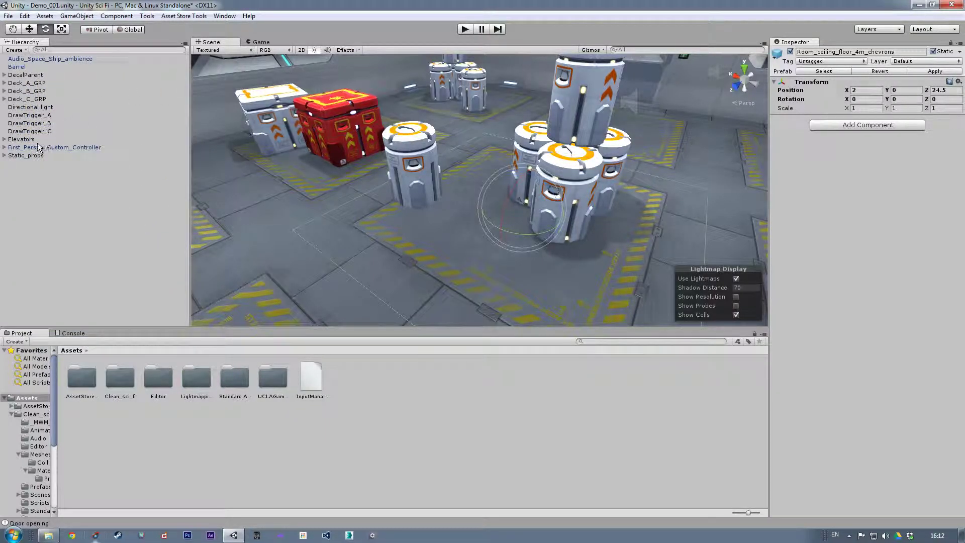
left_click(42, 107)
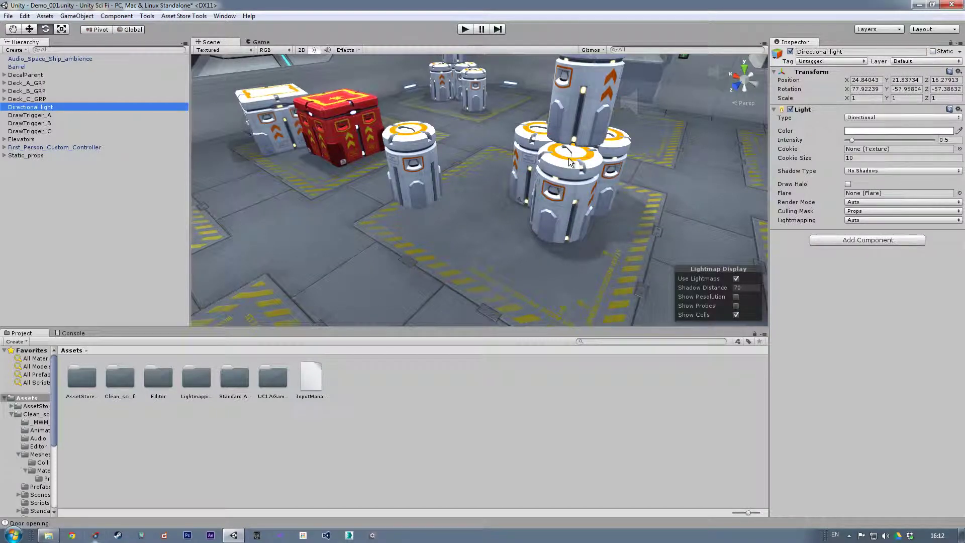
left_click(877, 171)
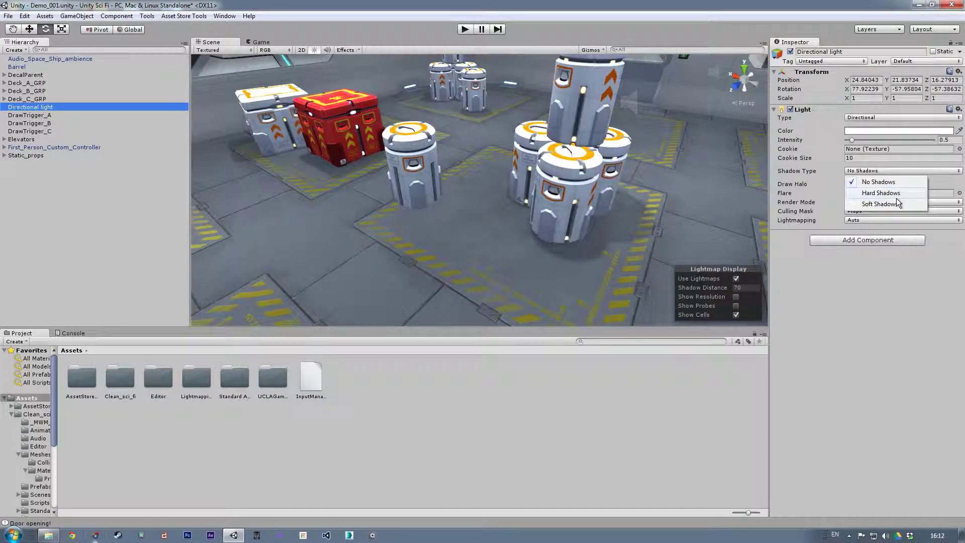
left_click(882, 193)
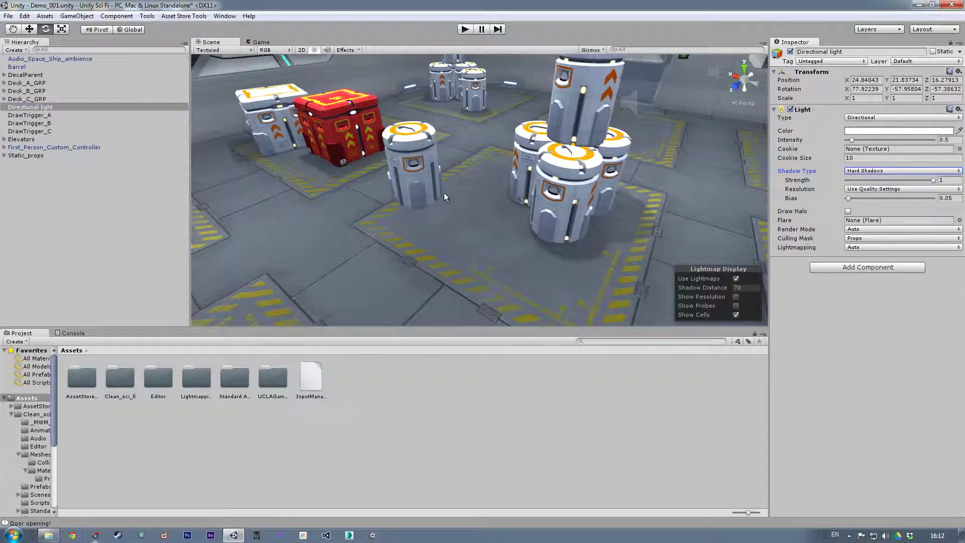
Step: Add the Default layer to the directional light's Culling Mask alongside Props
left_click_drag(582, 221, 557, 215, "alt")
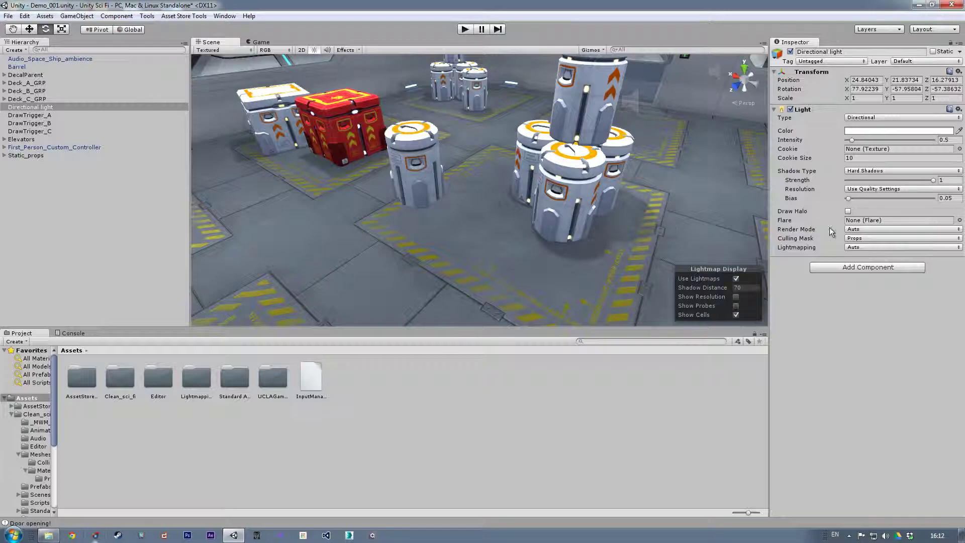
left_click(857, 240)
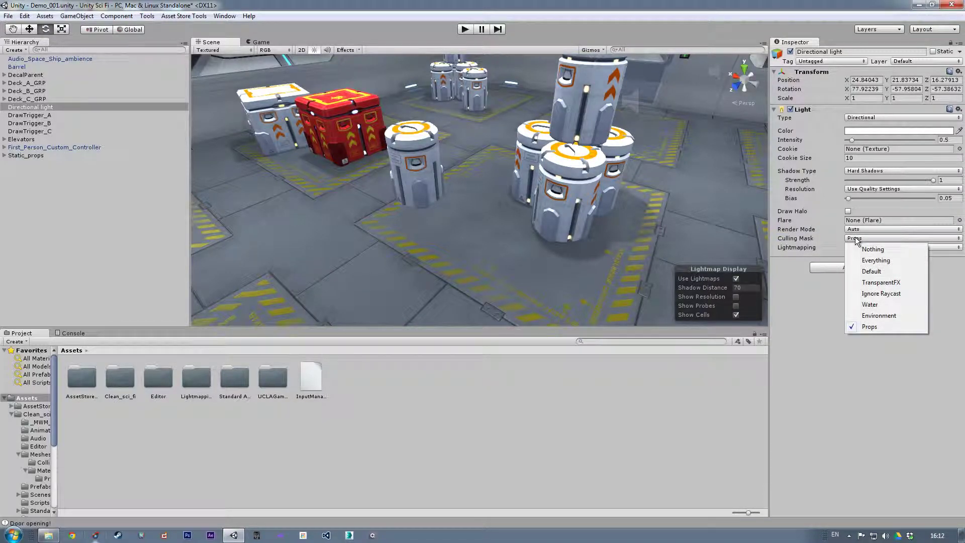
left_click(872, 274)
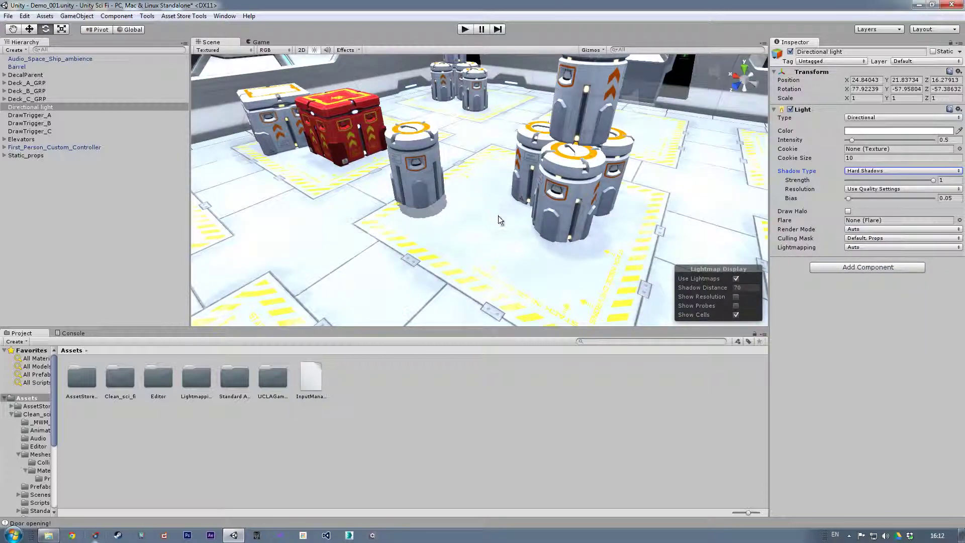
Step: Move the lone barrel across the floor to about X 3.33, Z 24.99, and undo the trial vertical move
left_click(421, 173)
left_click(29, 29)
mouse_move(416, 202)
left_mouse_down()
mouse_move(336, 200)
mouse_move(488, 174)
mouse_move(381, 198)
mouse_move(426, 195)
left_mouse_up()
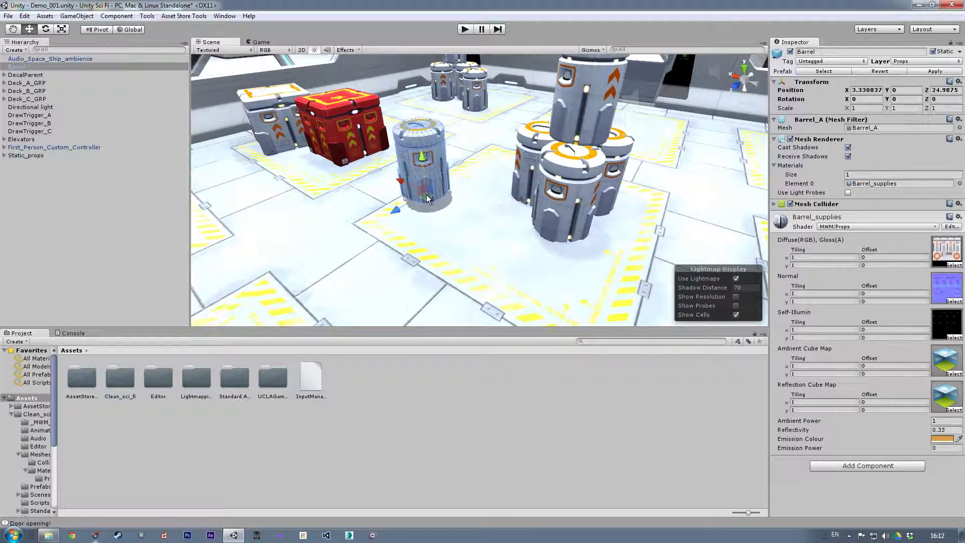
left_click_drag(421, 160, 431, 185)
key("ctrl+z")
Step: Lower the directional light's Intensity to 0.01
left_click(43, 109)
middle_click_drag(477, 155, 483, 171)
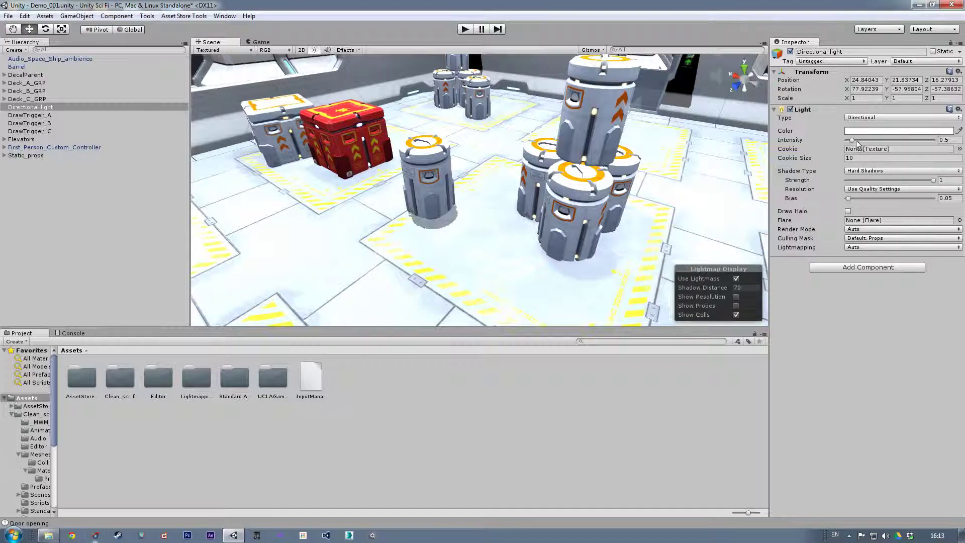
left_click_drag(851, 140, 841, 140)
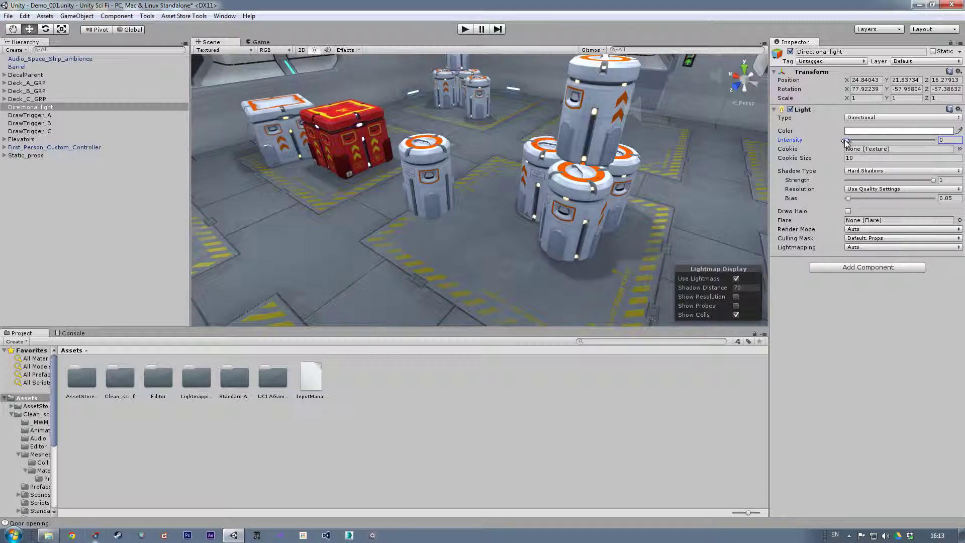
left_click_drag(844, 139, 848, 143)
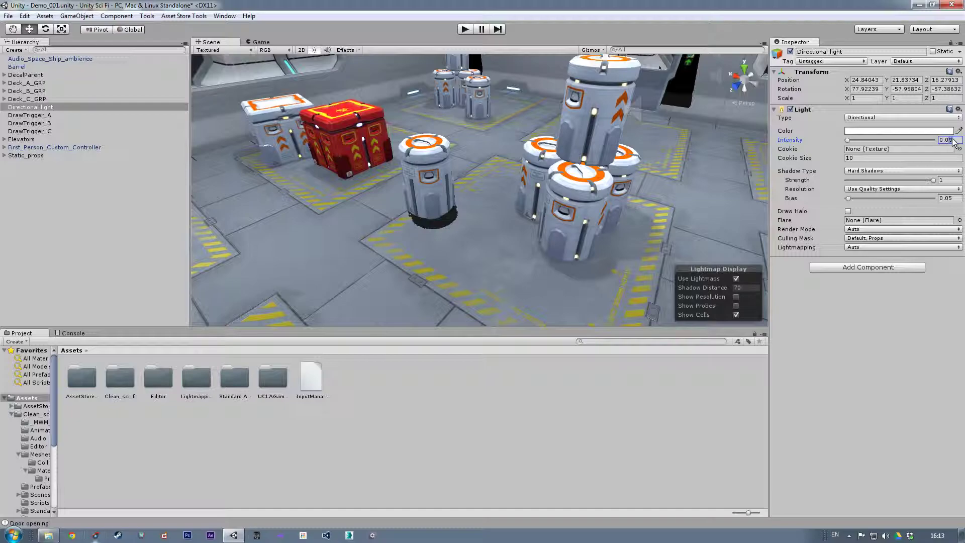
type("1")
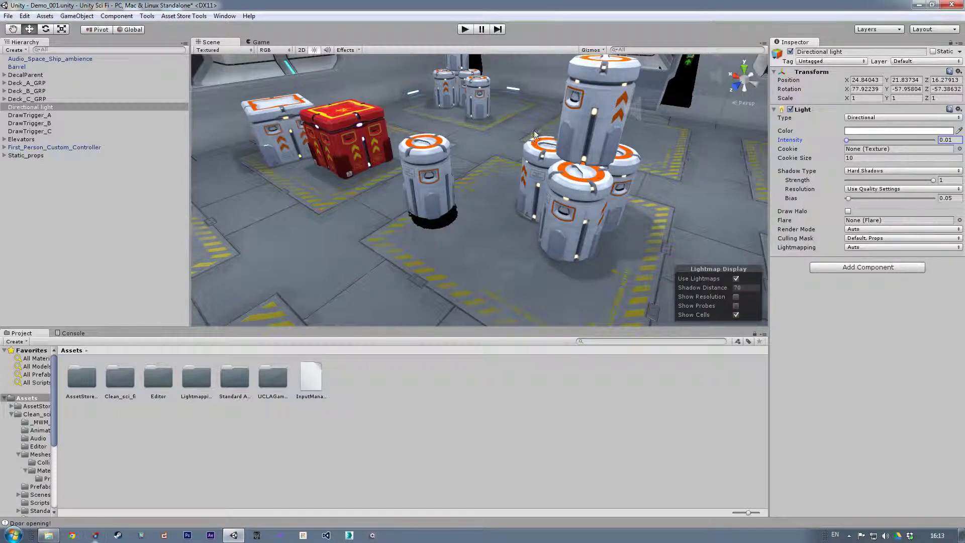
Step: Toggle the directional light's Light component off and on repeatedly to compare the scene lighting and the barrel's shadow
left_click(790, 109)
left_click(790, 110)
left_click(790, 109)
left_click(790, 109)
left_click(789, 109)
left_click(790, 110)
left_click(790, 110)
left_click(790, 109)
Step: Set the directional light's shadow Strength to about 0.71 and inspect the lone barrel's shadow up close
middle_click_drag(686, 160, 645, 217)
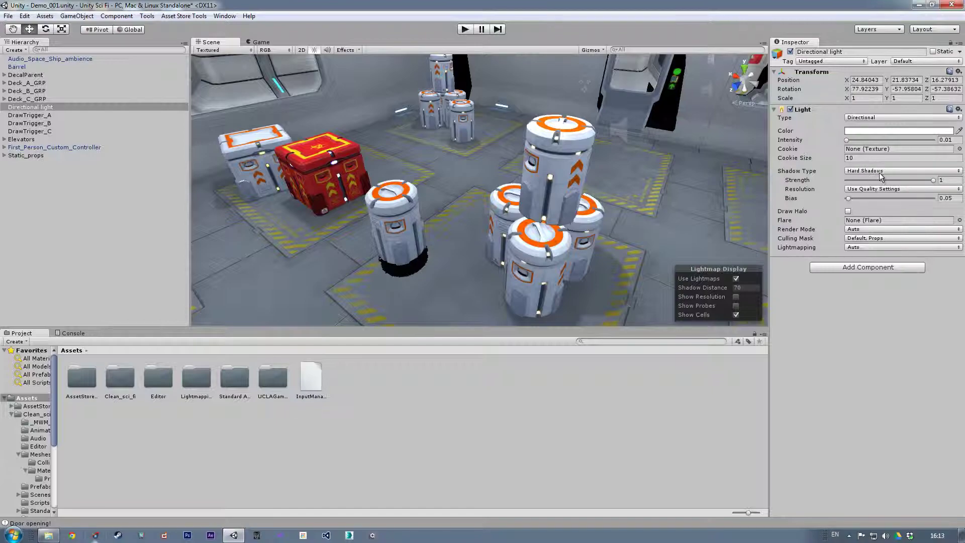
mouse_move(897, 181)
left_mouse_down()
mouse_move(880, 181)
mouse_move(909, 184)
left_mouse_up()
middle_click_drag(410, 290, 492, 226)
scroll(448, 221, "up", 5)
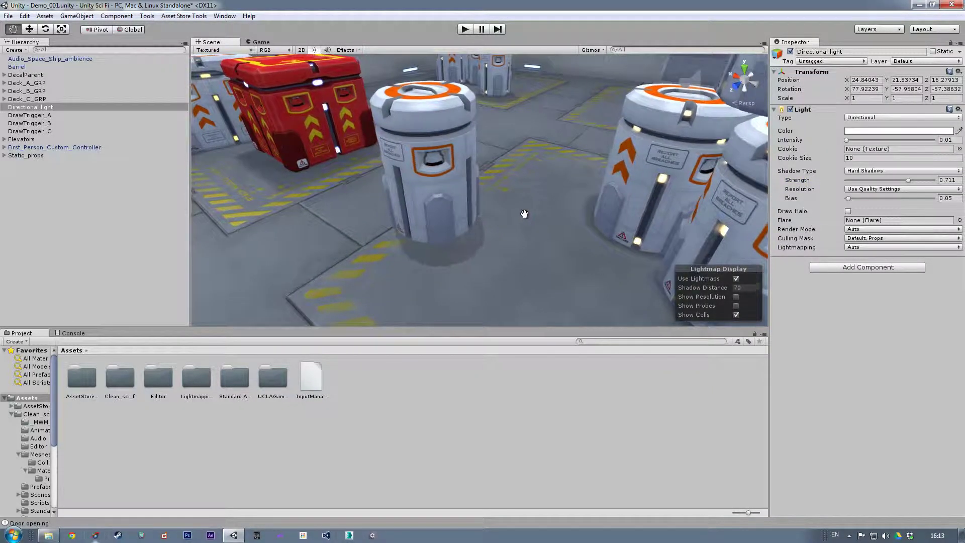
Step: Raise the lone barrel to about Y 0.19 and shift it to about X 3.28, Z 25.09 to test its shadow
left_click(430, 201)
mouse_move(433, 188)
left_mouse_down()
mouse_move(431, 145)
mouse_move(439, 172)
left_mouse_up()
scroll(438, 171, "down", 10)
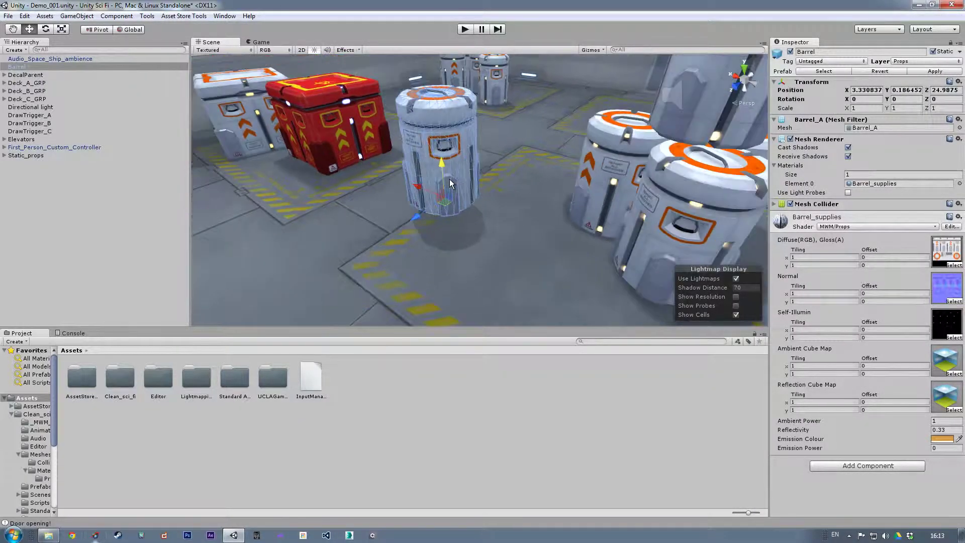
middle_click_drag(439, 181, 425, 181)
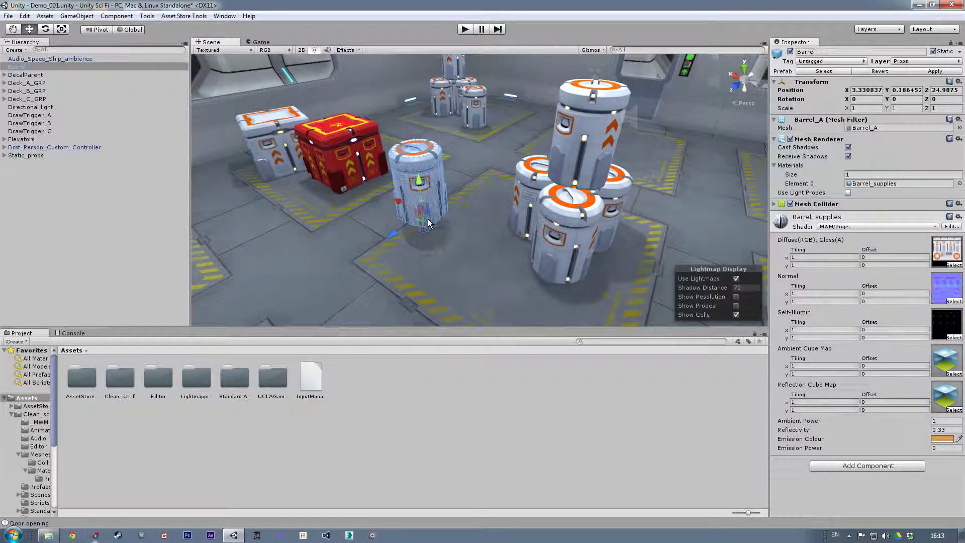
left_click_drag(424, 217, 392, 211)
middle_click_drag(610, 187, 554, 169)
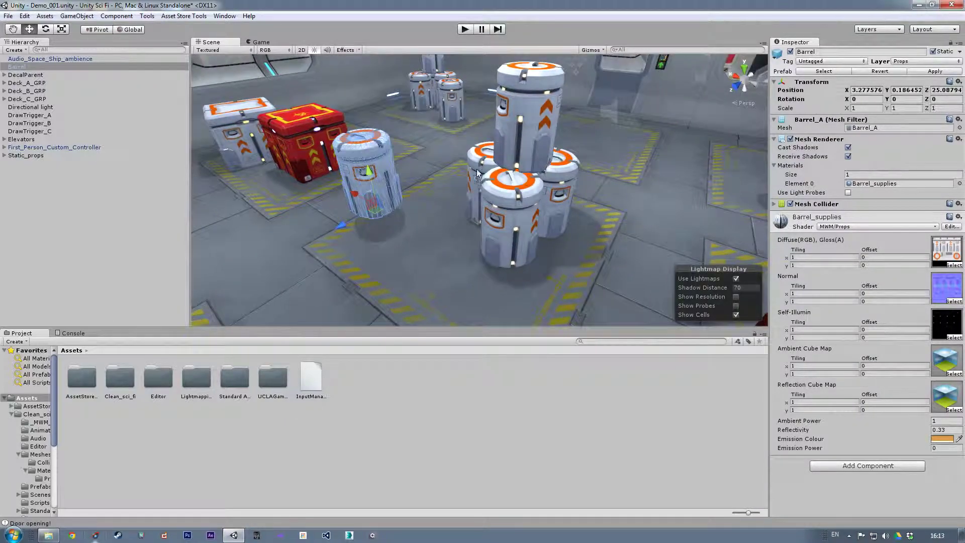
middle_click_drag(456, 175, 525, 182)
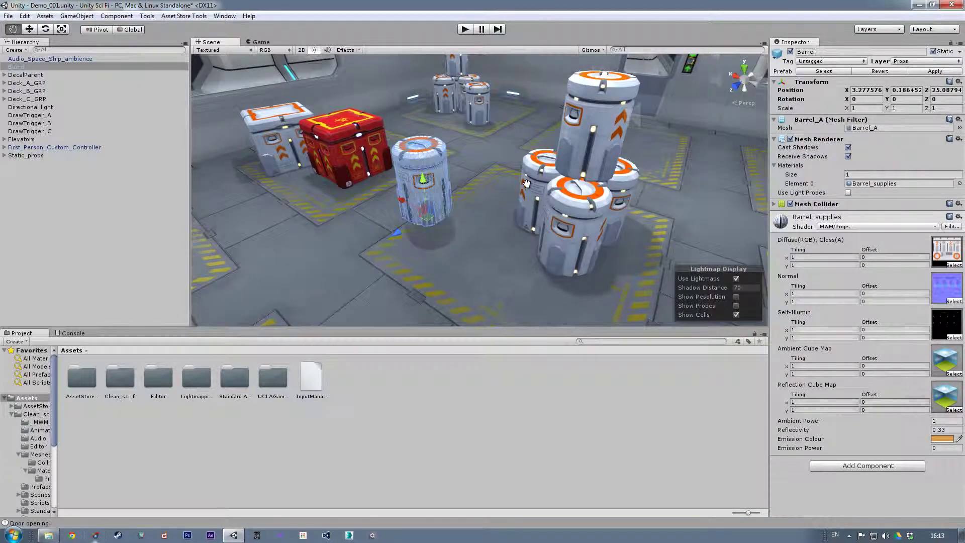
Step: Turn off Cast Shadows on the Room_Door_Graphic_001 mesh of the unlocked room door
middle_click_drag(708, 158, 592, 220)
scroll(573, 196, "up", 6)
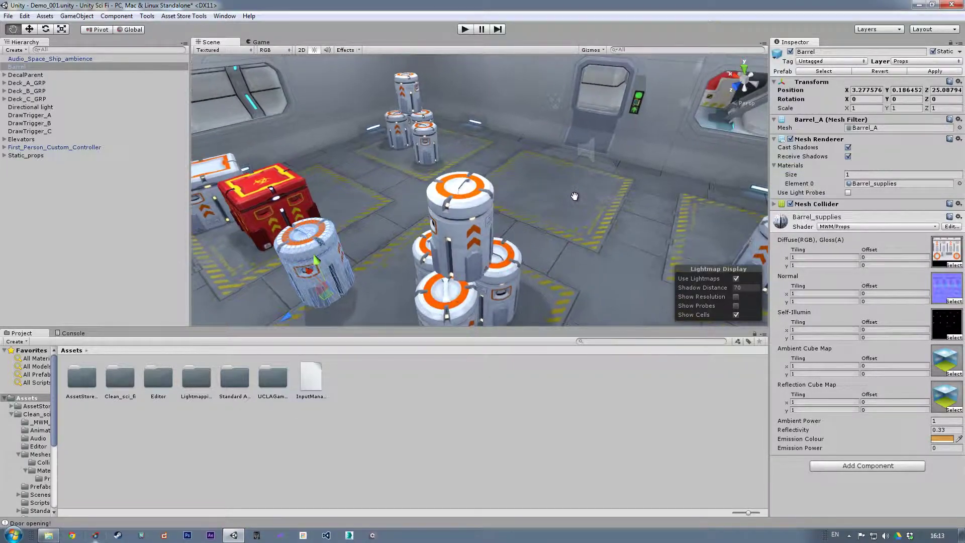
middle_click_drag(616, 159, 478, 231)
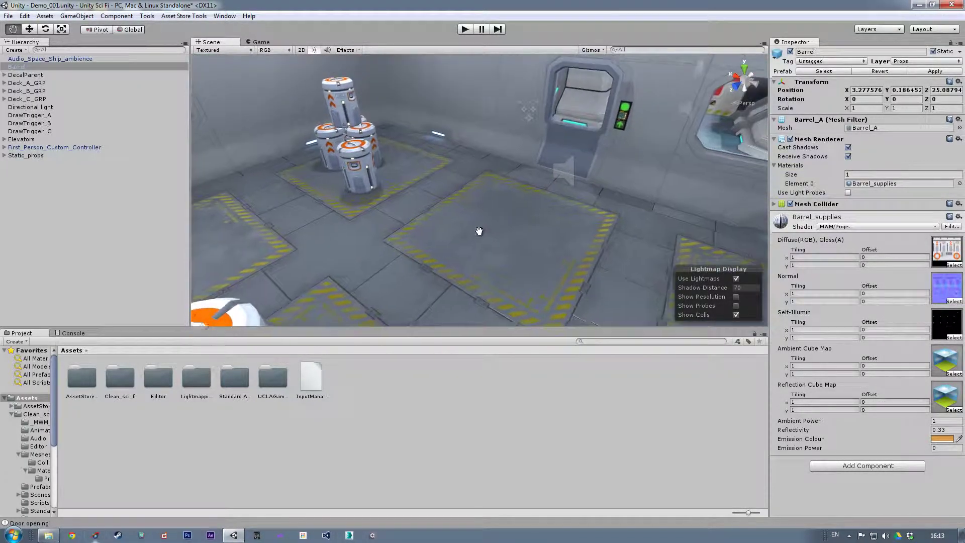
middle_click_drag(590, 173, 536, 200)
left_click(580, 146)
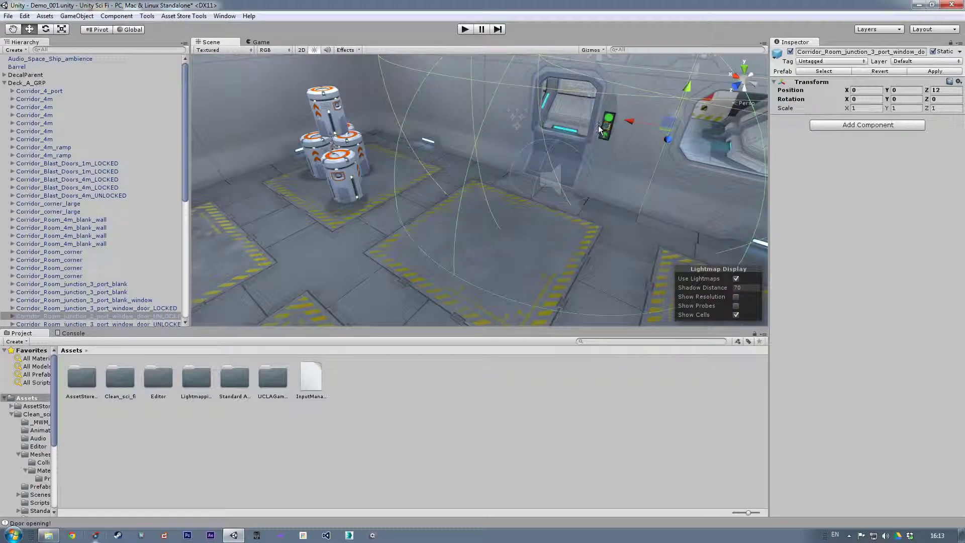
left_click(580, 146)
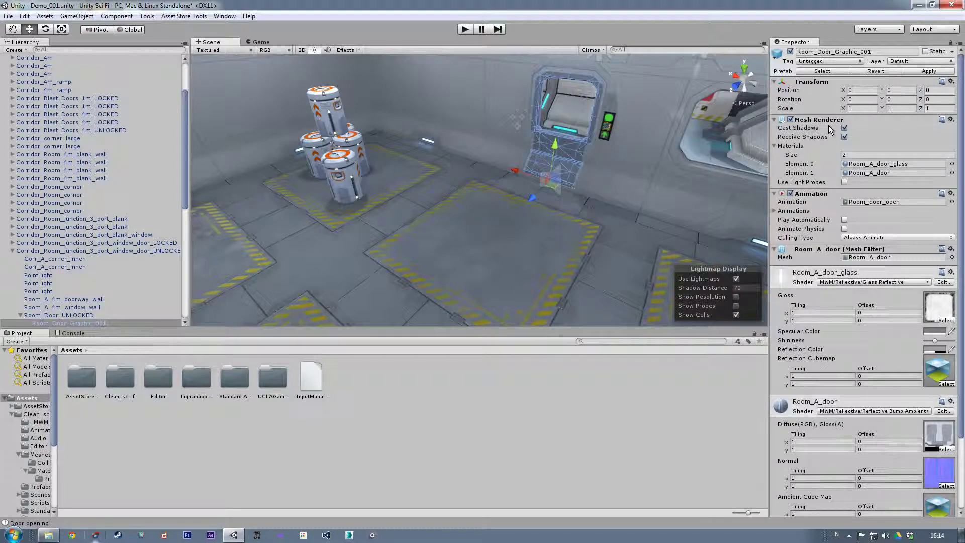
left_click(844, 128)
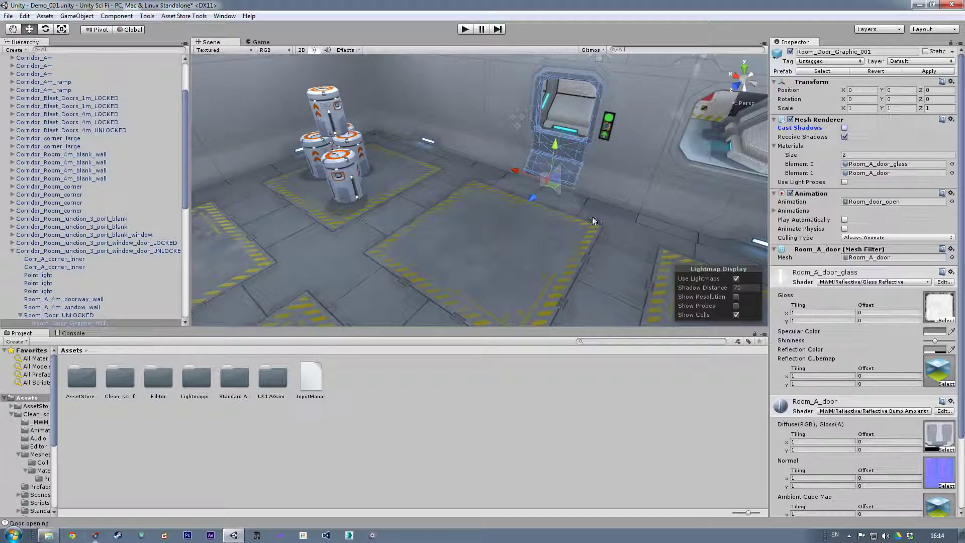
middle_click_drag(548, 223, 606, 182)
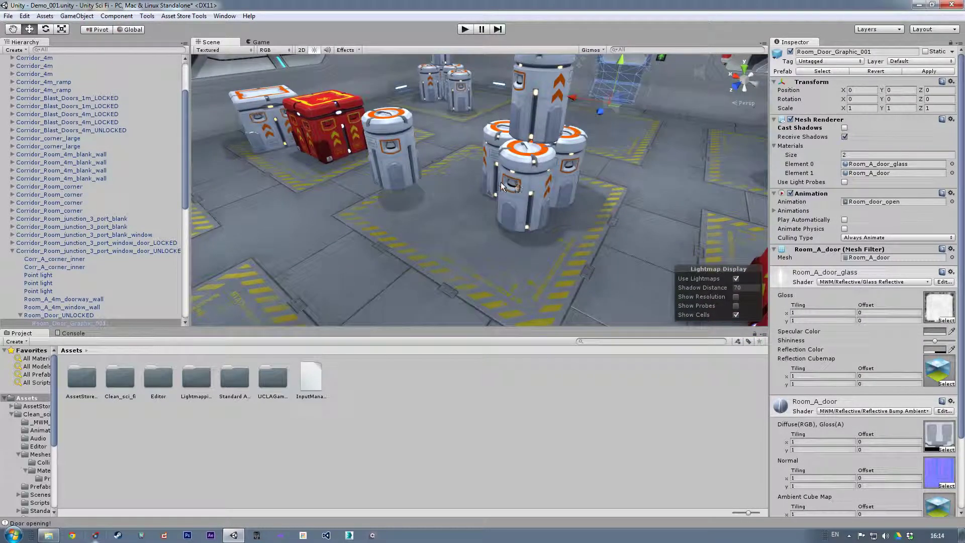
middle_click_drag(499, 212, 557, 281)
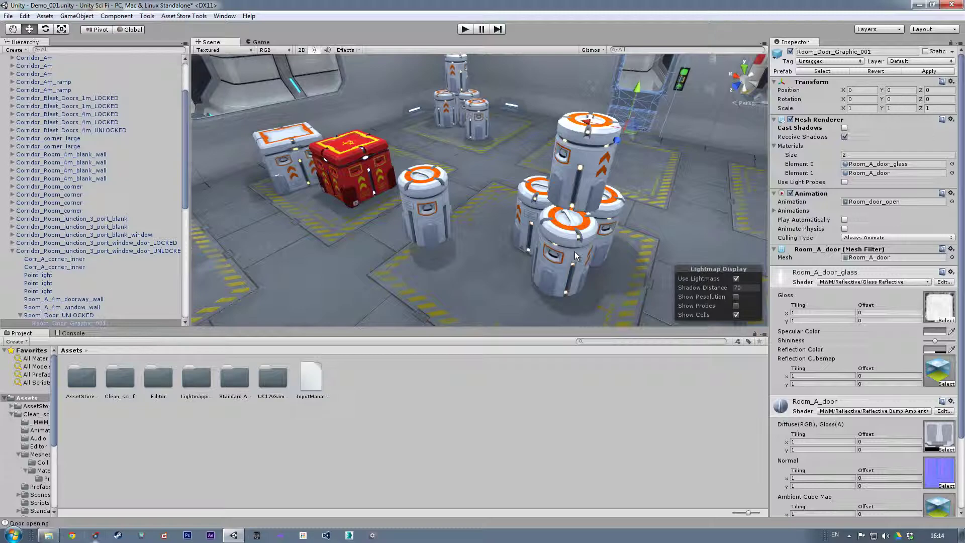
key("alt")
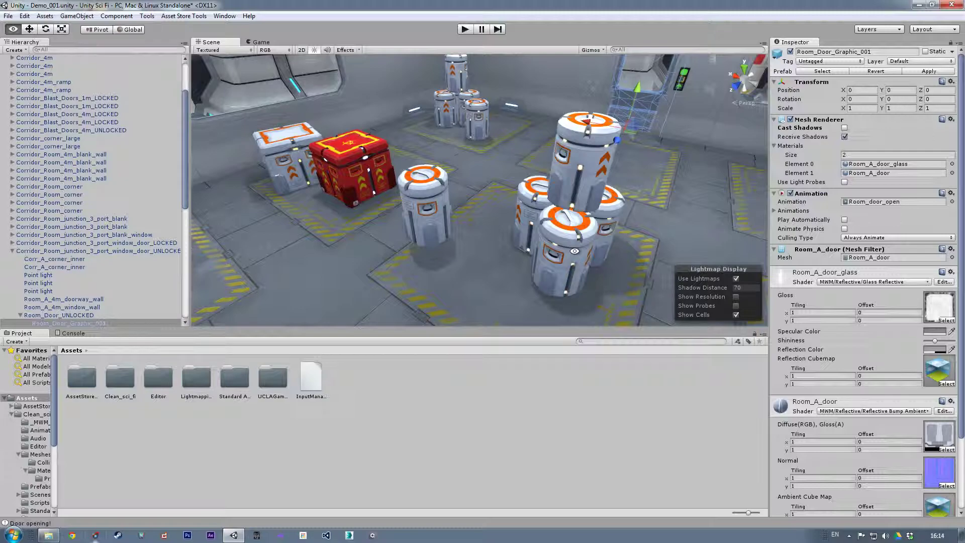